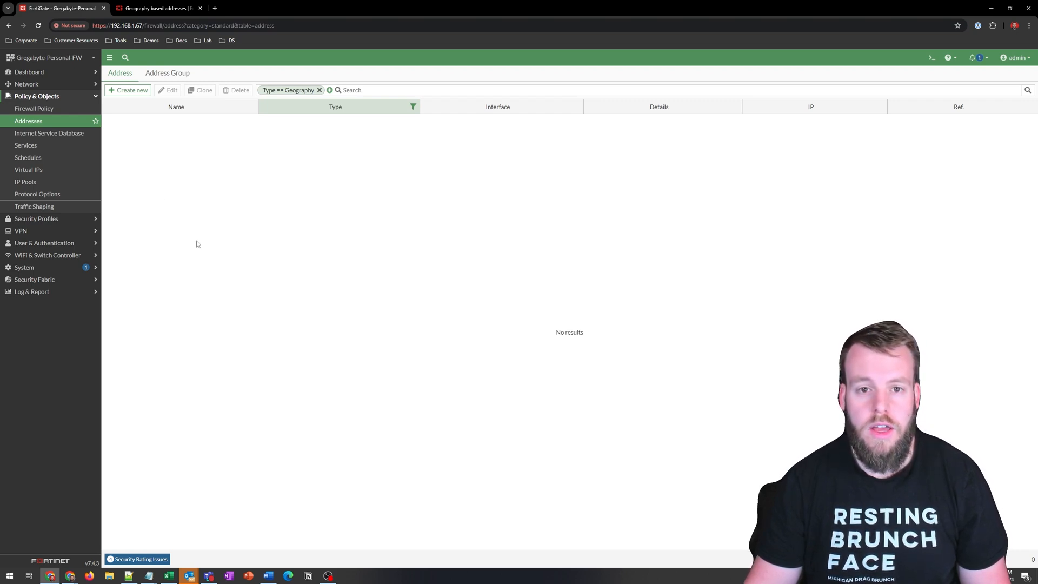
Step: Create a Geography address named USA with Country/Region United States and save it
left_click(130, 95)
left_click(256, 99)
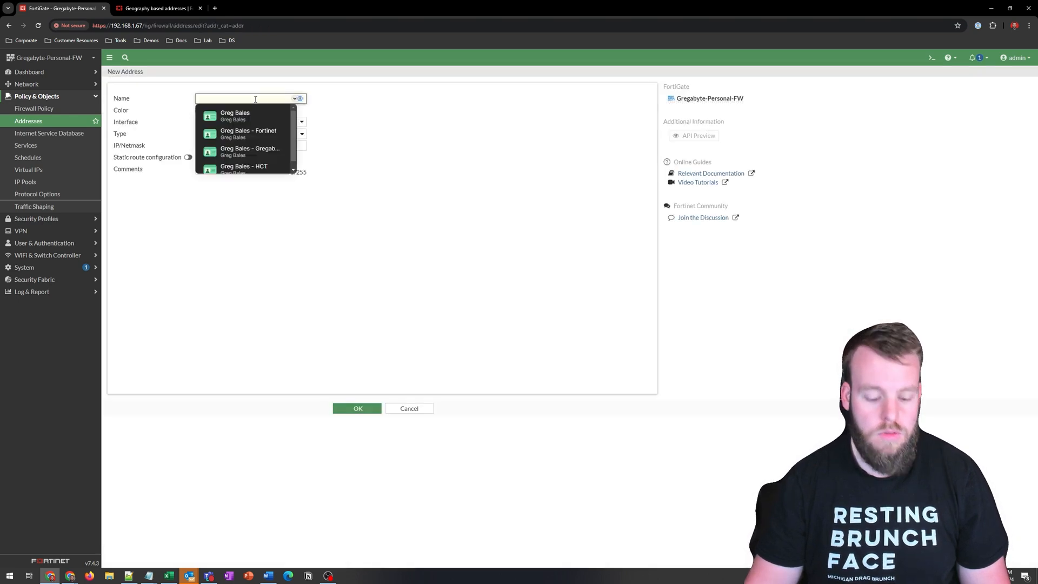
type("USA")
left_click(285, 88)
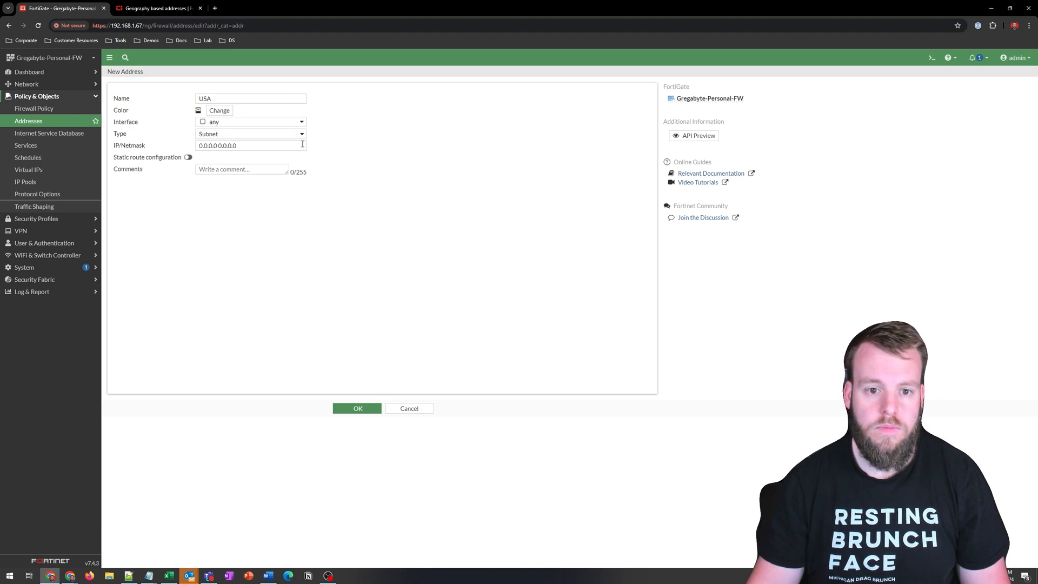
left_click(258, 135)
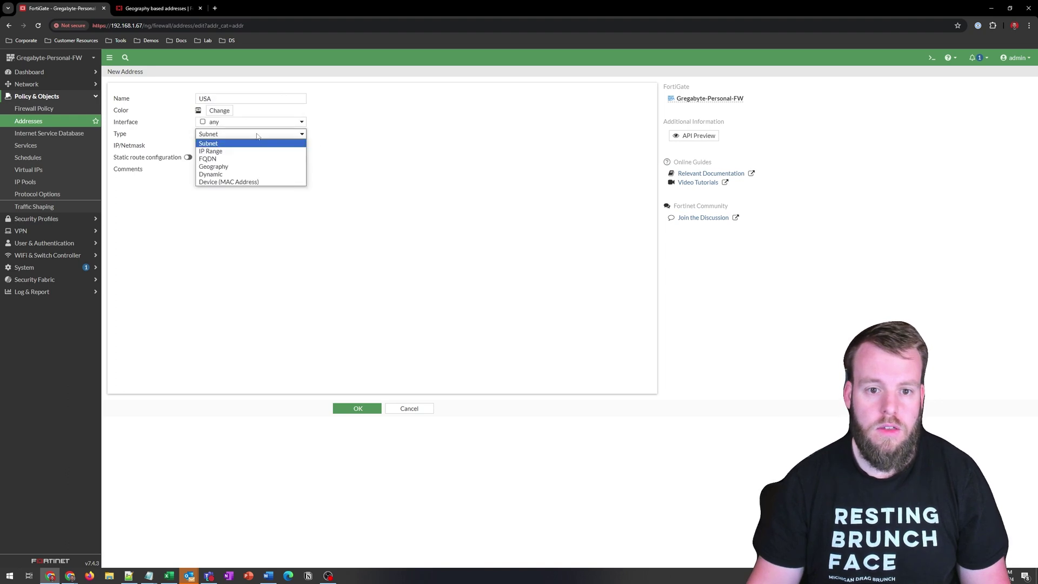
left_click(239, 170)
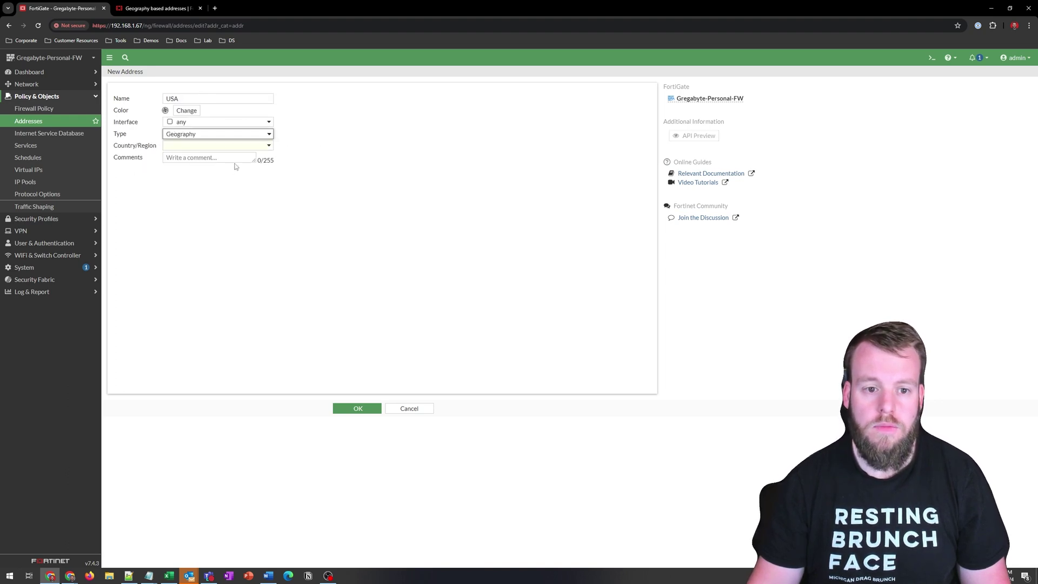
left_click(208, 146)
type("united")
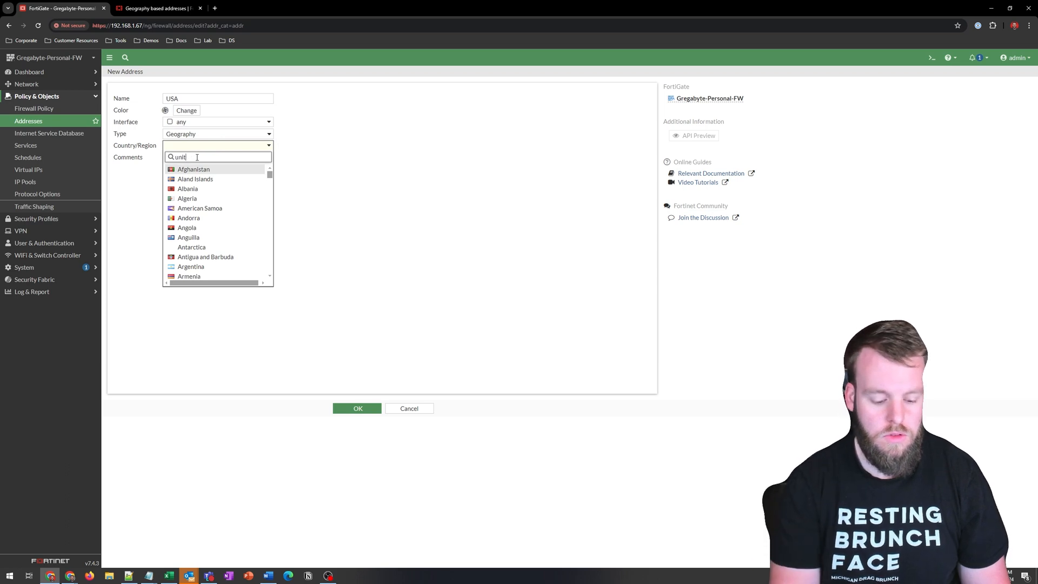
type(" stat")
left_click(197, 169)
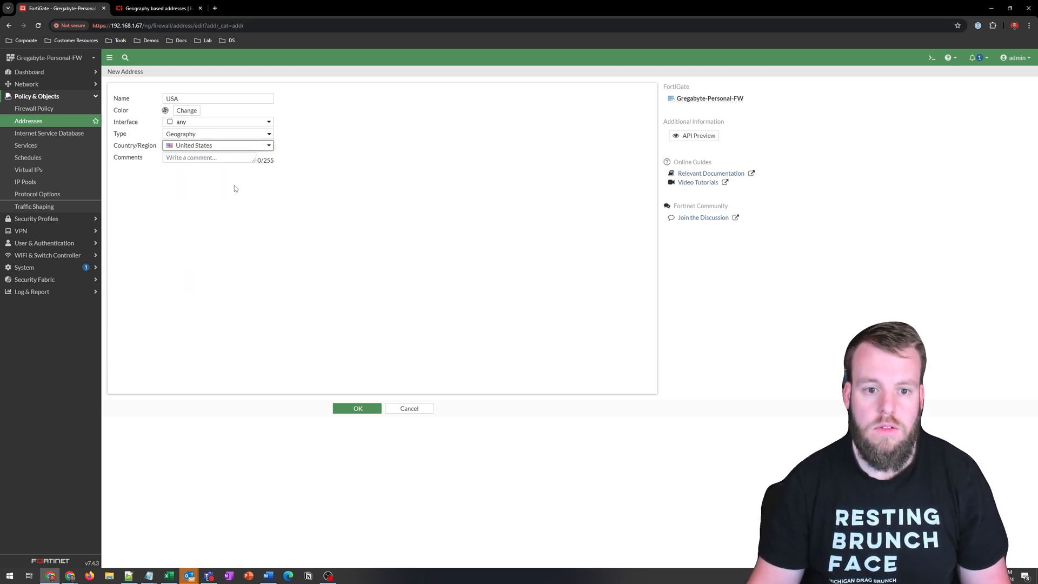
left_click(354, 410)
left_click(277, 90)
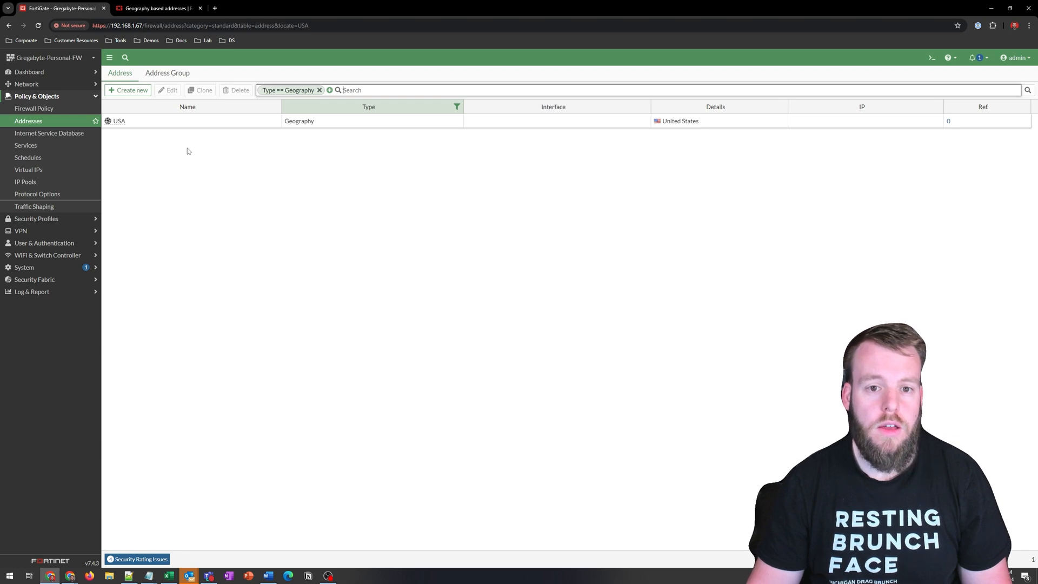
left_click(143, 93)
left_click(215, 134)
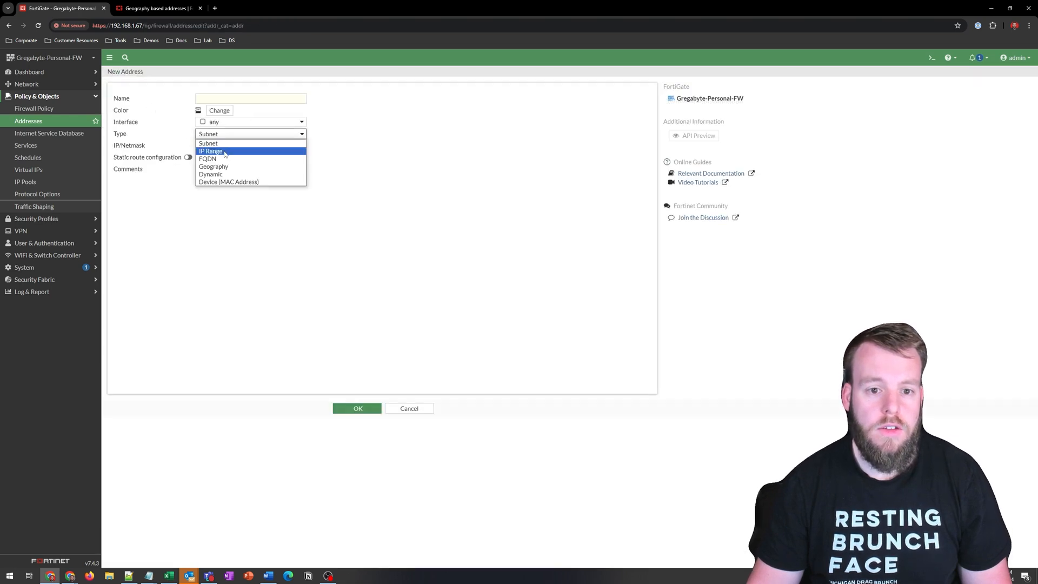
left_click(213, 167)
left_click(224, 145)
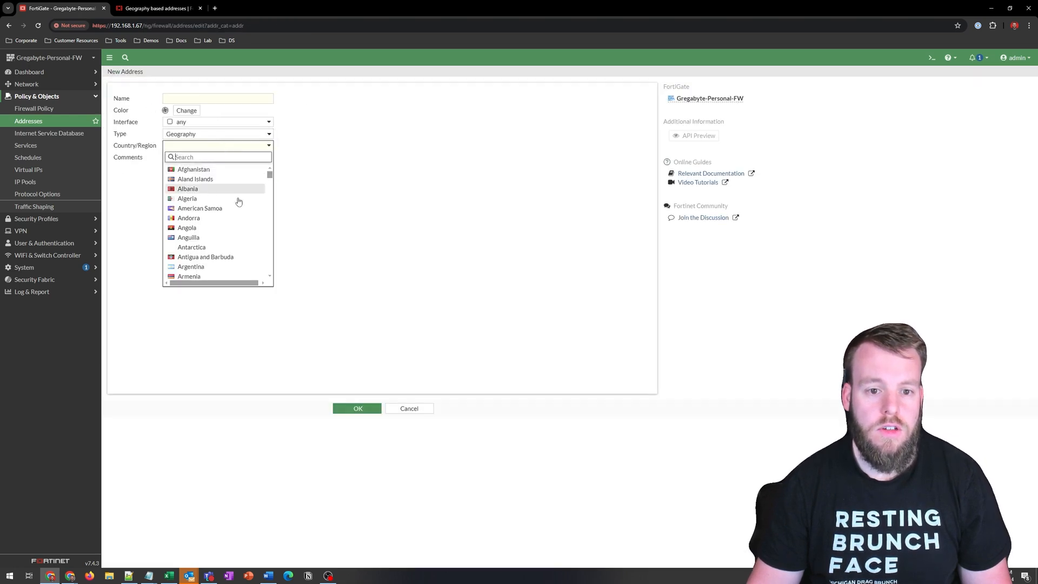
scroll(244, 216, "down", 3)
scroll(244, 215, "down", 3)
scroll(246, 214, "down", 3)
scroll(245, 212, "down", 3)
scroll(245, 211, "down", 5)
scroll(245, 212, "down", 5)
scroll(243, 213, "down", 5)
scroll(242, 212, "down", 5)
scroll(241, 213, "up", 10)
left_click(319, 266)
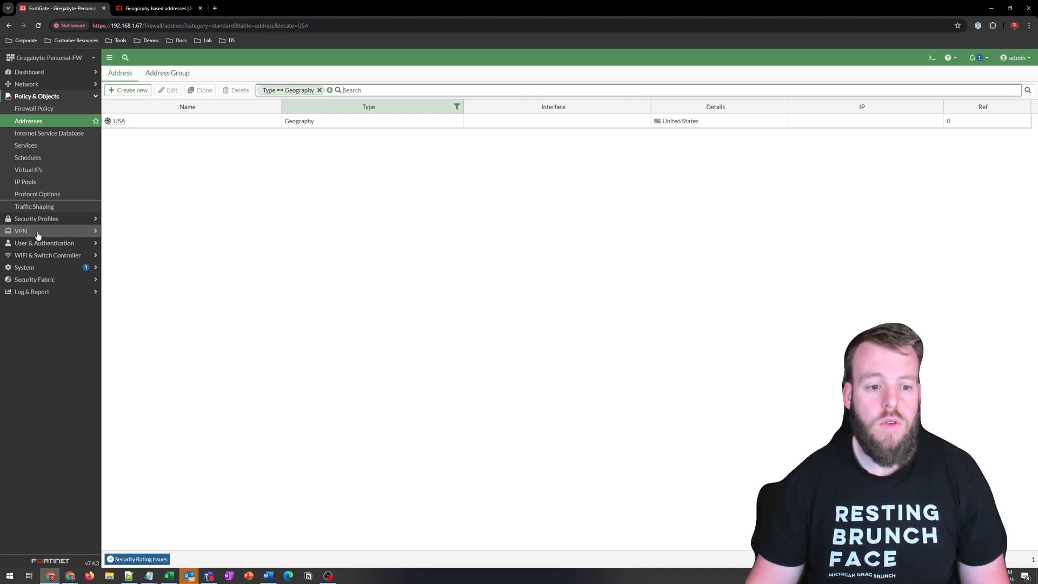
Step: Enable SSL-VPN from the VPN > SSL-VPN Settings page
left_click(37, 233)
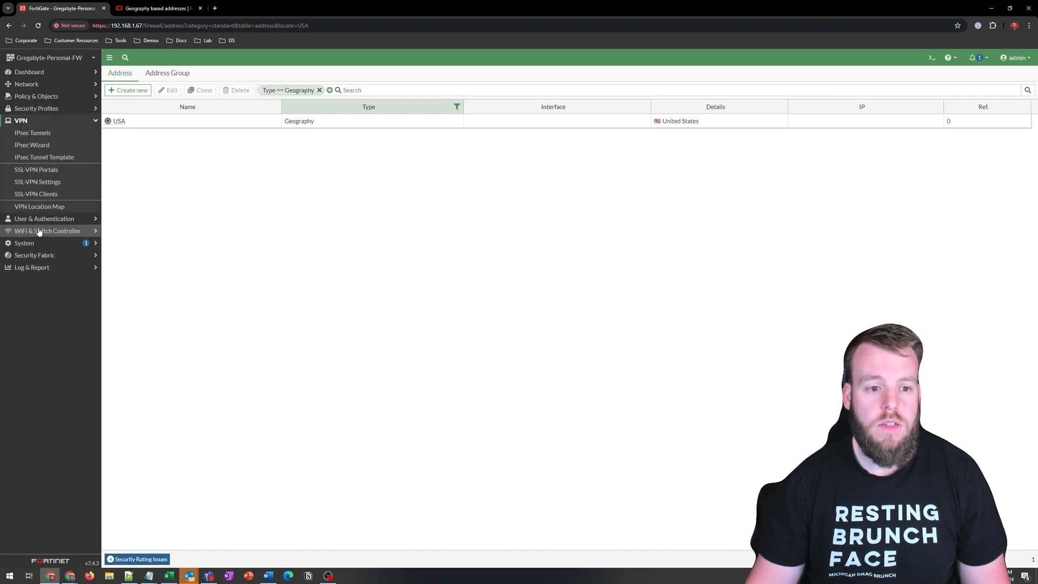
left_click(48, 186)
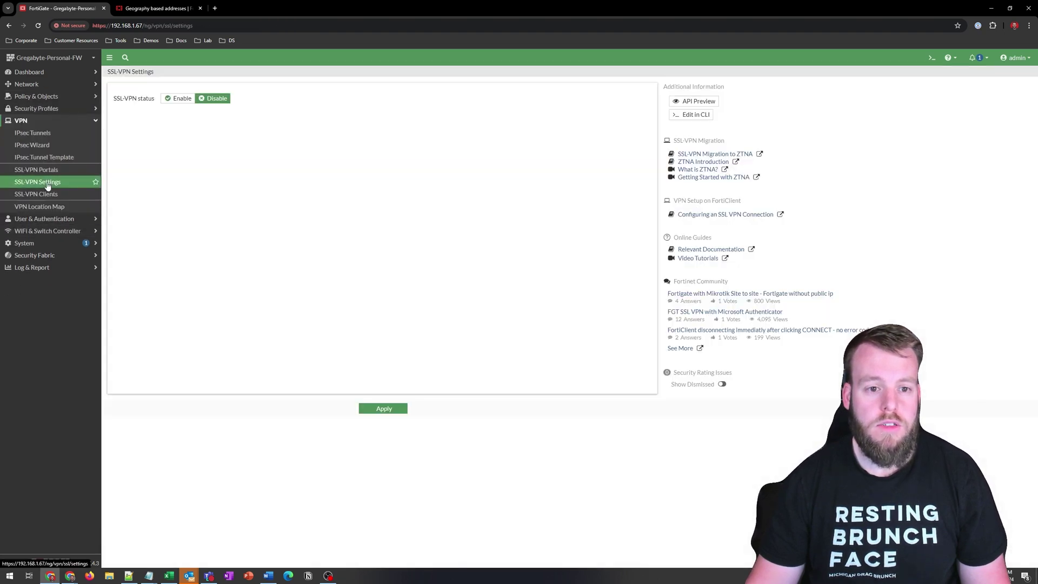
left_click(181, 99)
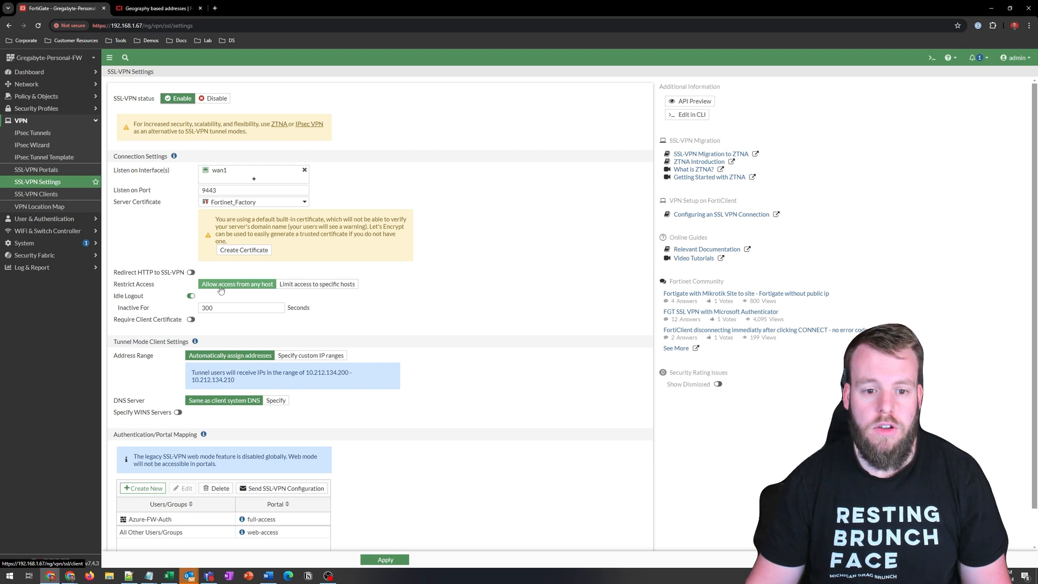
Step: Limit SSL-VPN access to specific hosts, replacing 'all' with the USA address
left_click(298, 289)
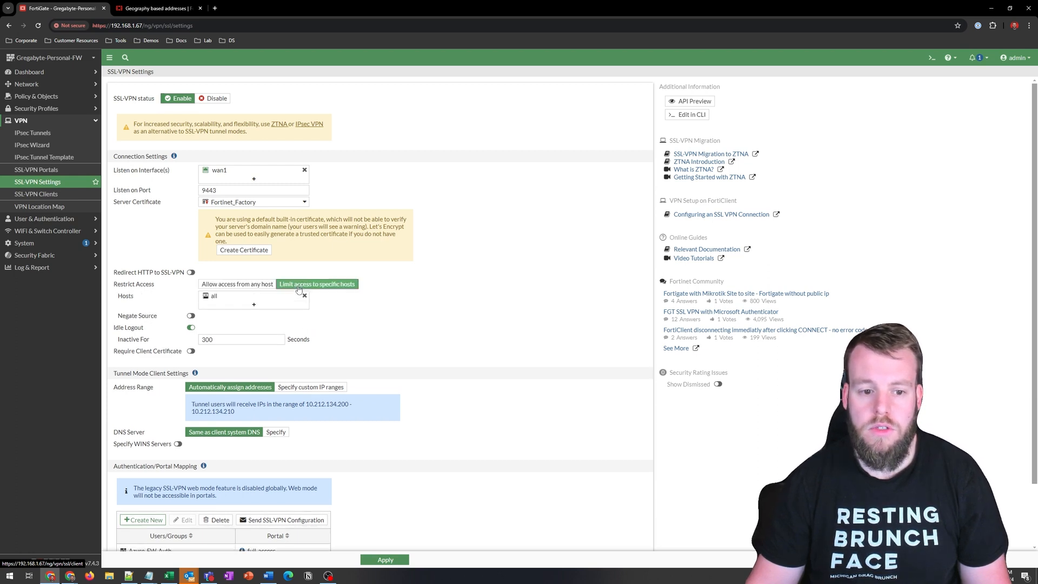
left_click(239, 301)
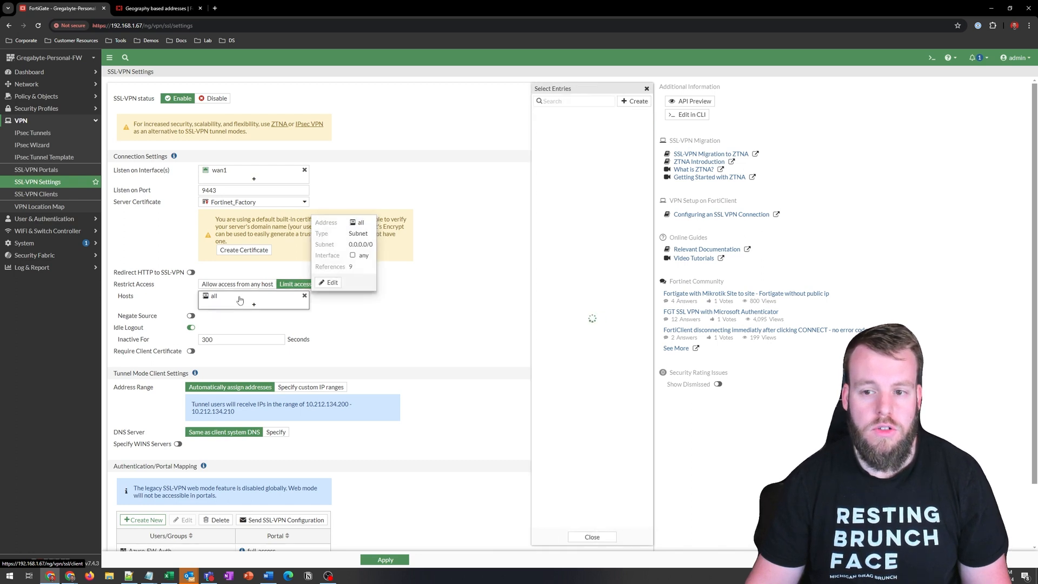
left_click(568, 126)
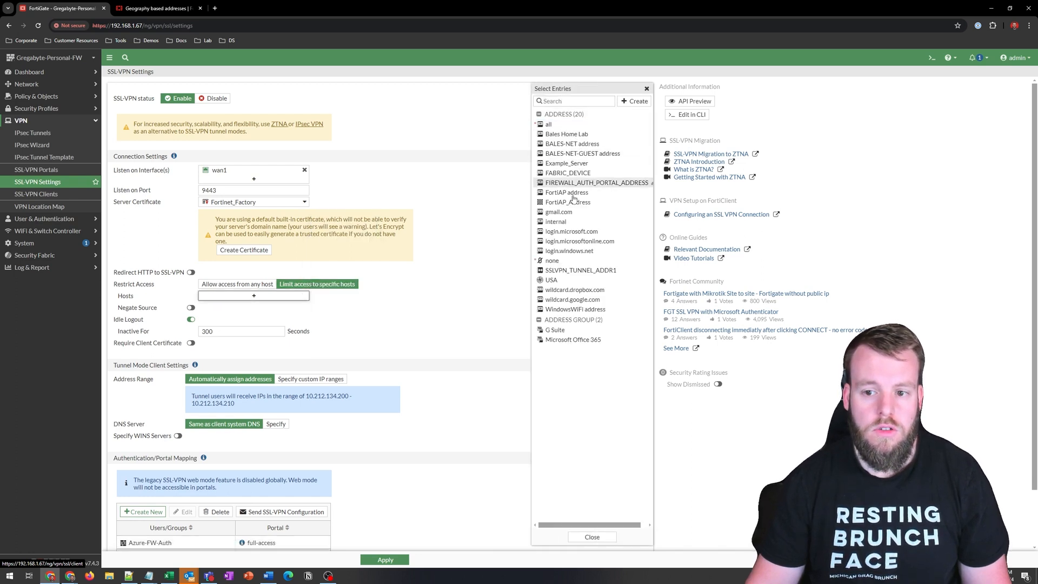
left_click(565, 283)
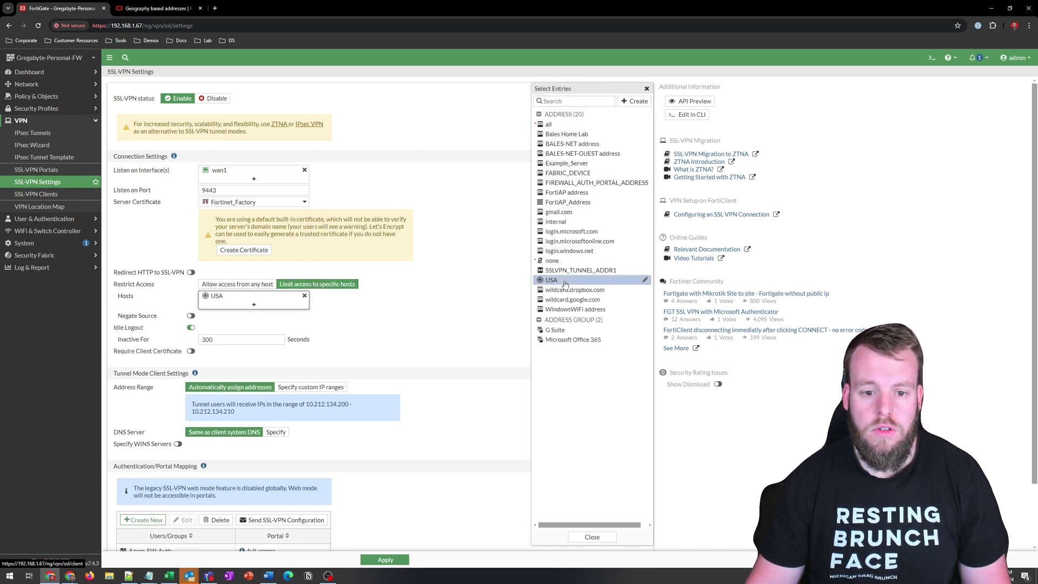
left_click(396, 300)
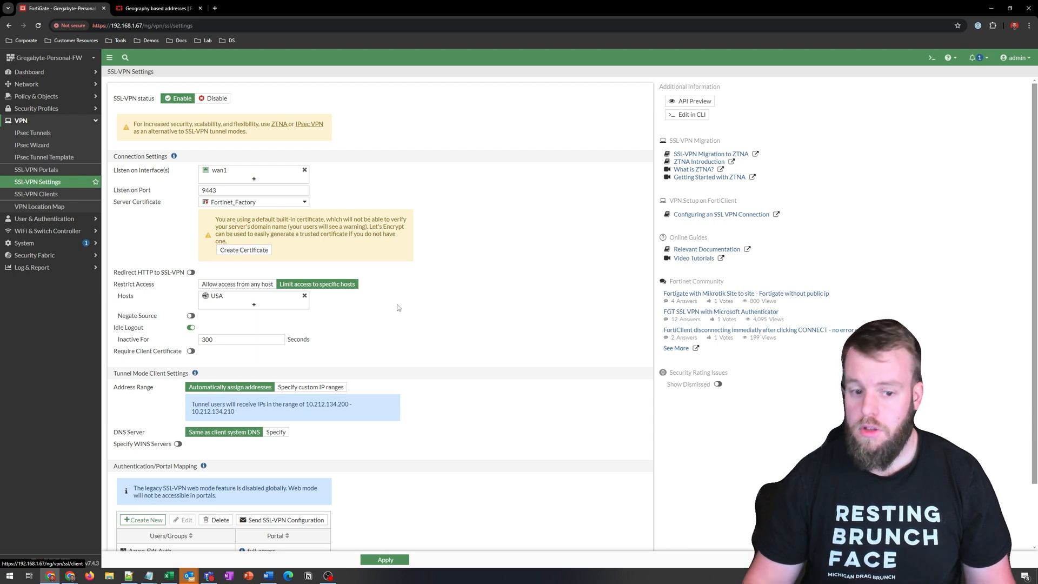
Step: Turn on Negate Source so the USA host restriction is excluded instead
left_click(191, 317)
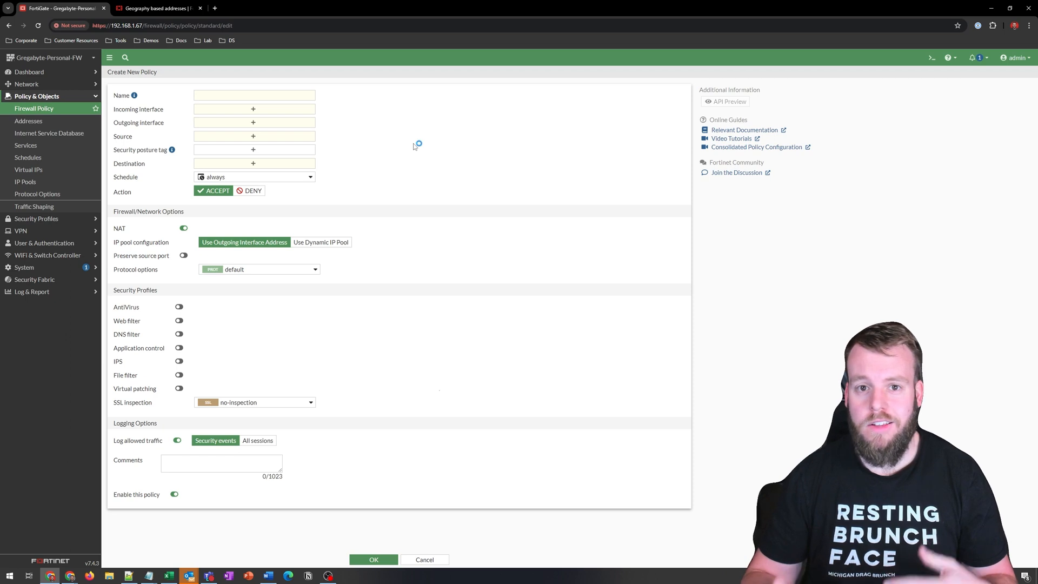
Step: Name the policy Block_Countries with incoming and outgoing interface both 'any'
left_click(269, 96)
type("Bicck_Countries")
left_click(368, 108)
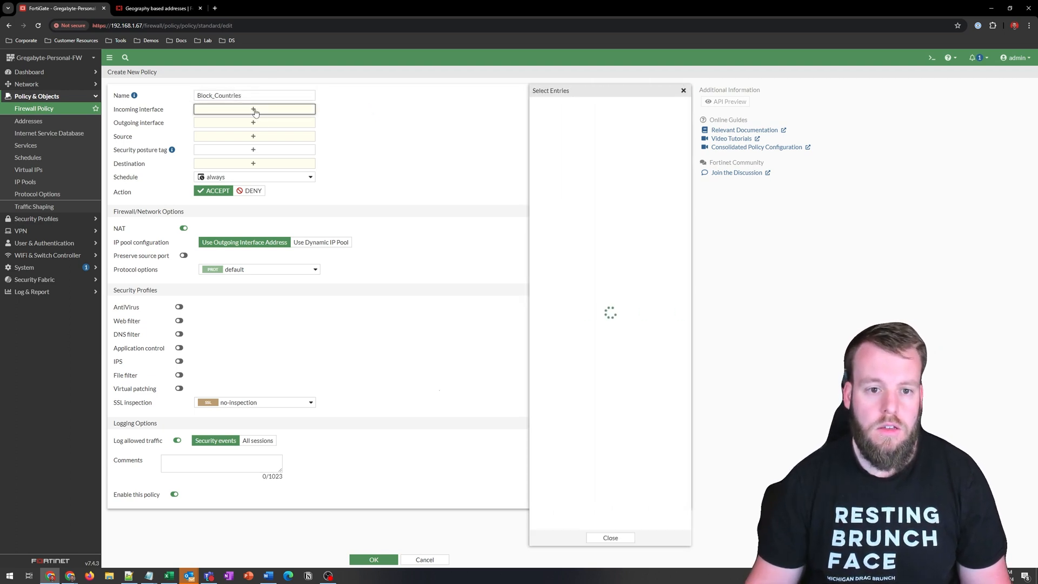
left_click(547, 143)
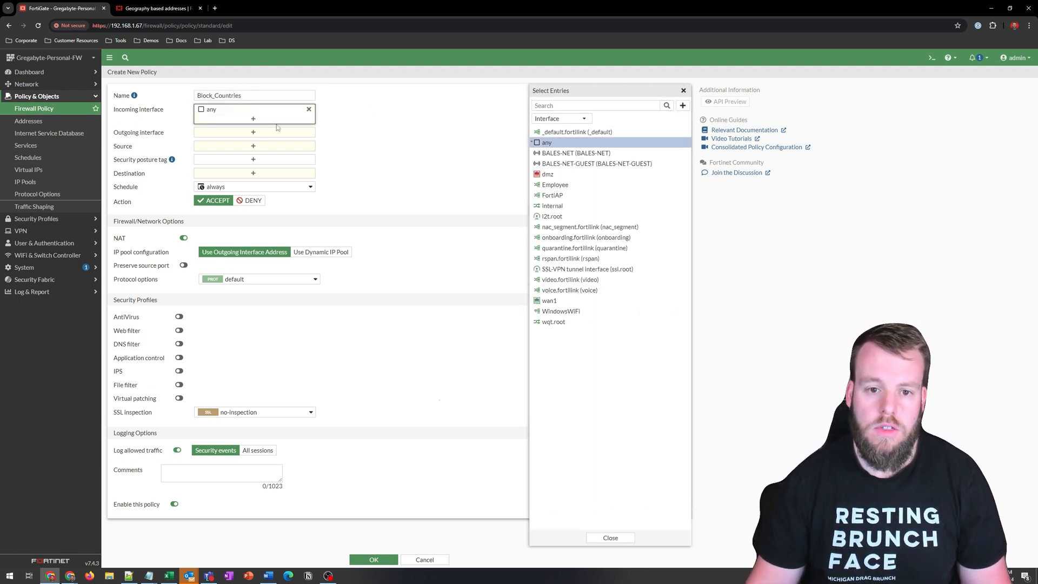
left_click(550, 150)
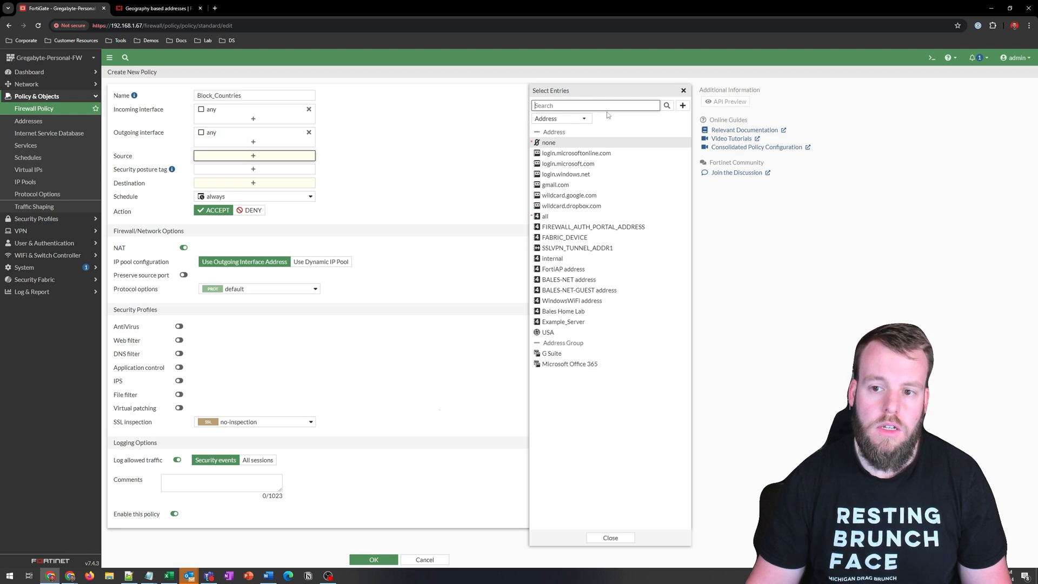
Step: Create a Geography address China for China and select it as the policy source
left_click(682, 105)
left_click(552, 133)
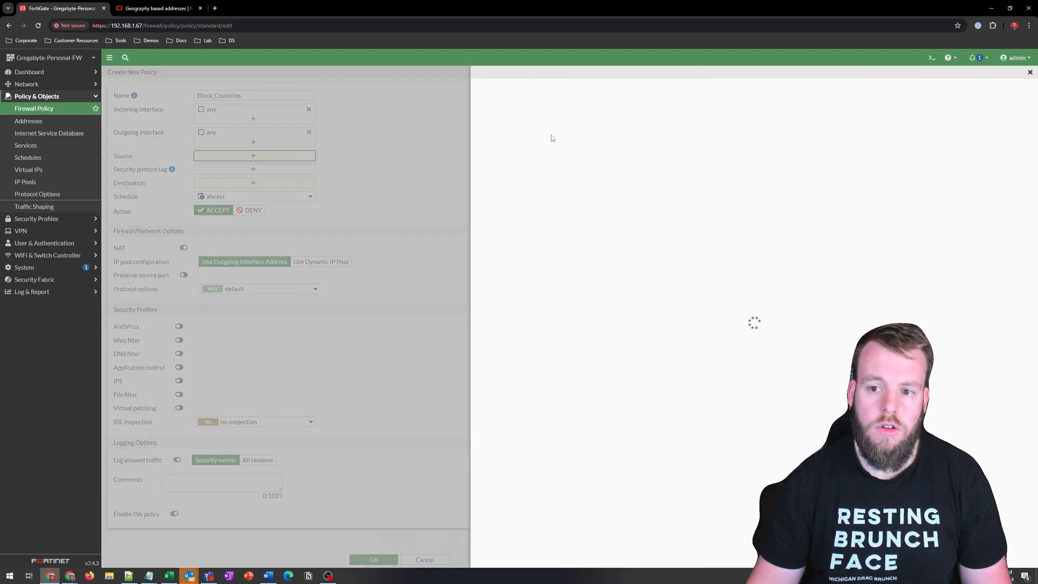
left_click(591, 135)
left_click(582, 168)
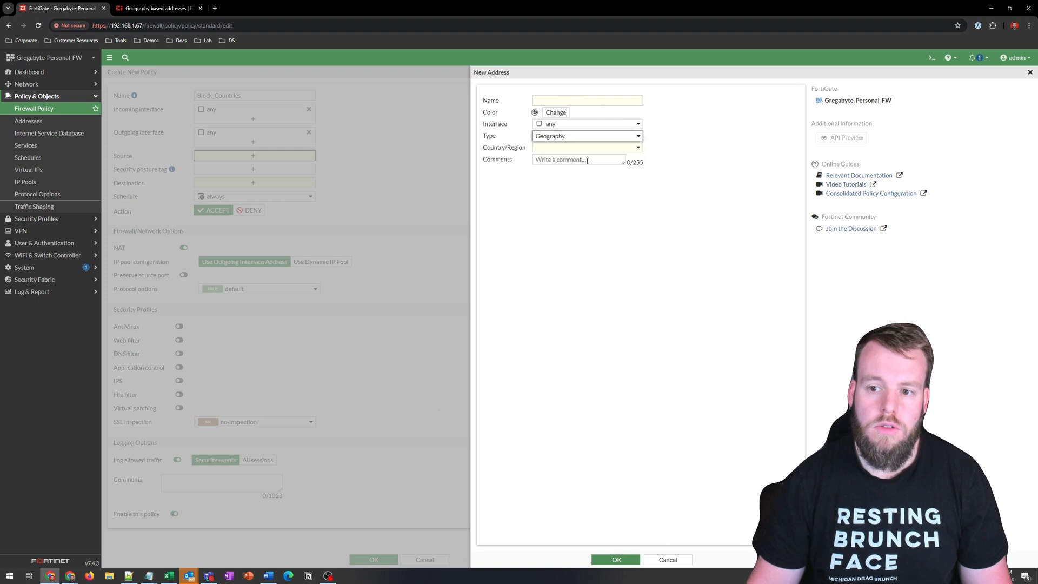
left_click(583, 147)
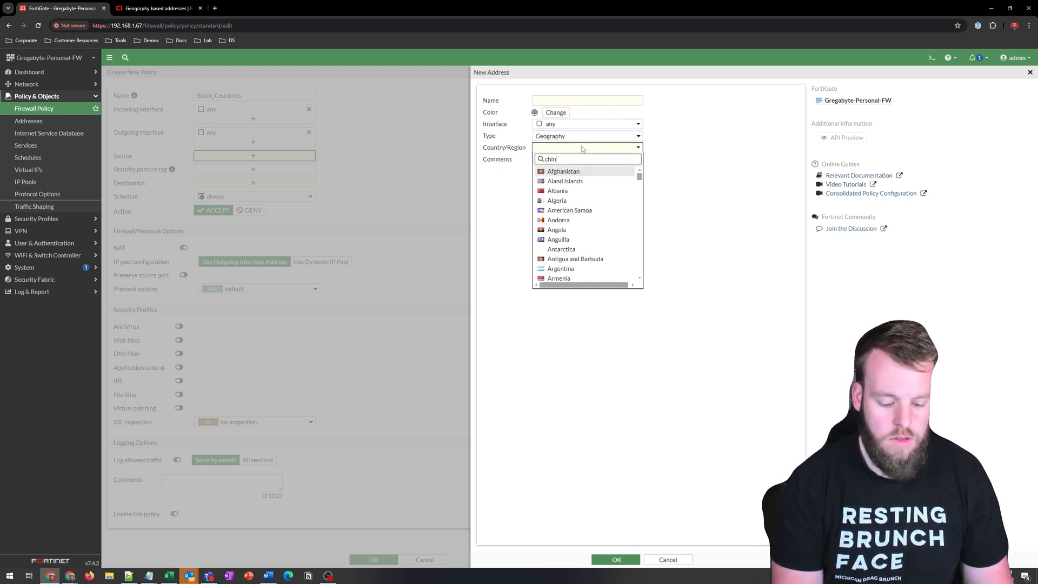
type("china")
left_click(580, 172)
left_click(568, 101)
type("China")
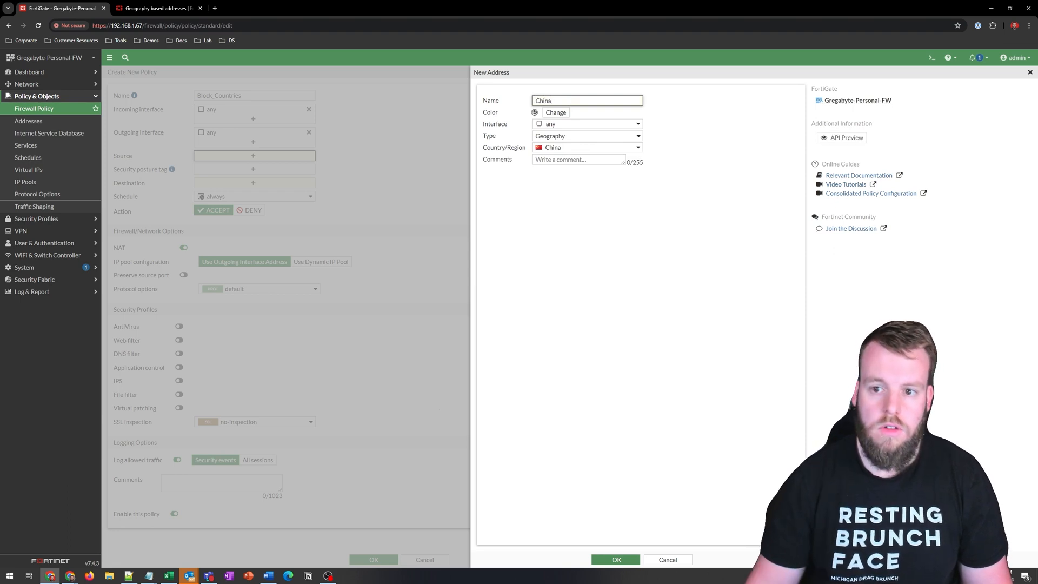
left_click(614, 560)
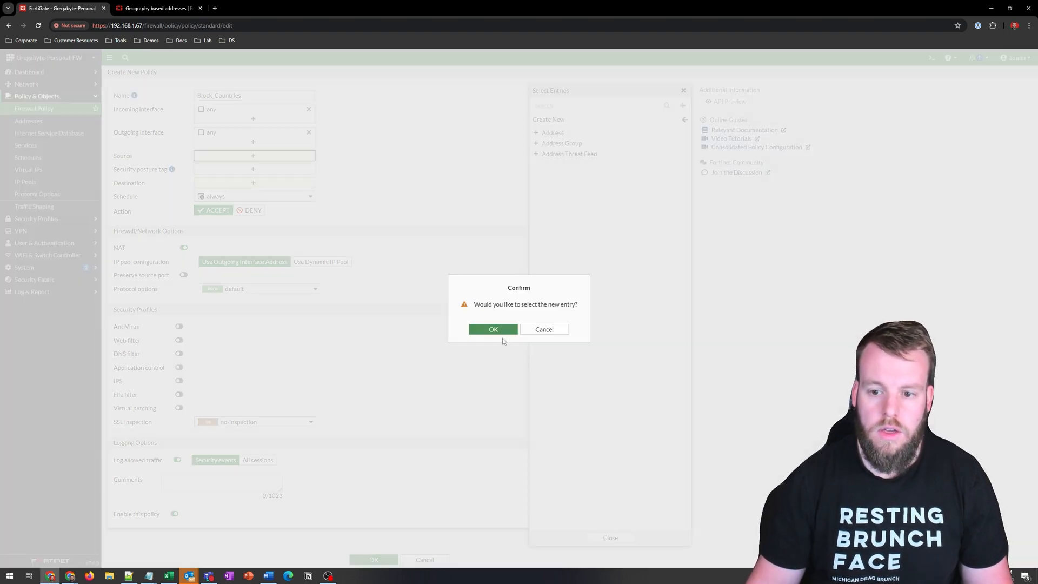
left_click(493, 330)
Step: Create a Geography address Russia for the Russian Federation as another source
left_click(682, 107)
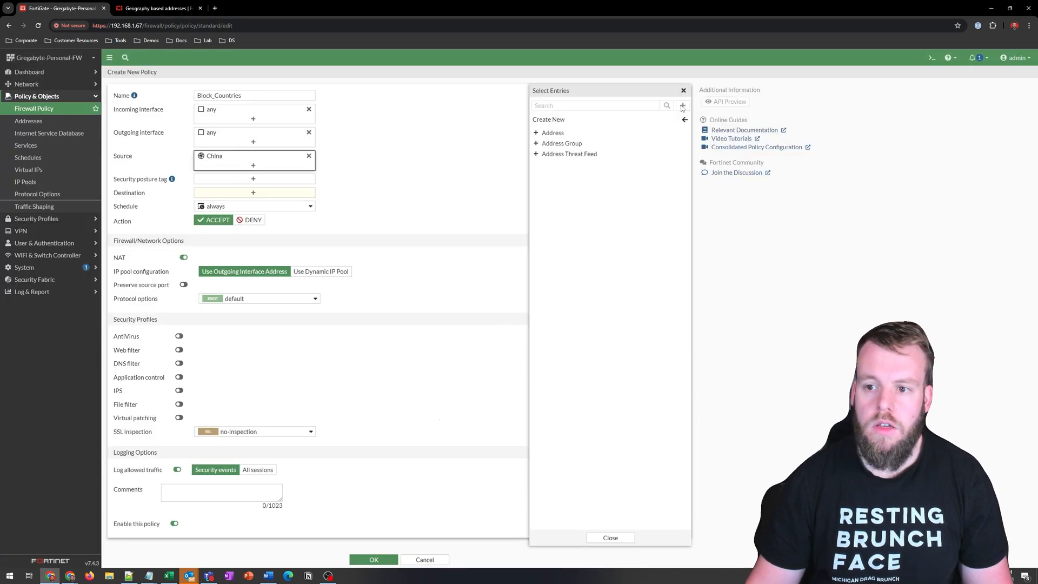
left_click(576, 132)
left_click(595, 99)
type("Russia")
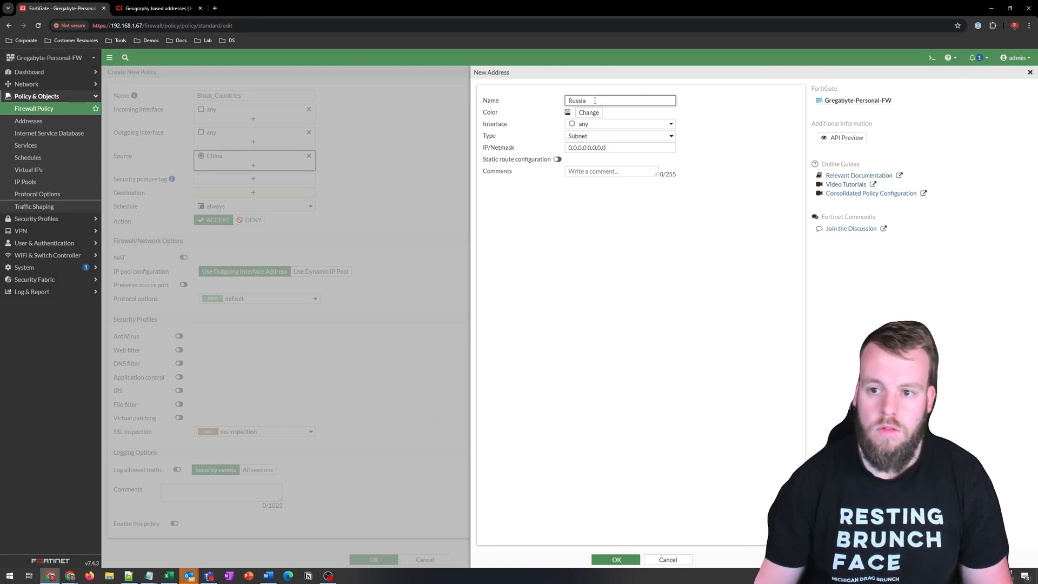
double_click(595, 99)
left_click(598, 137)
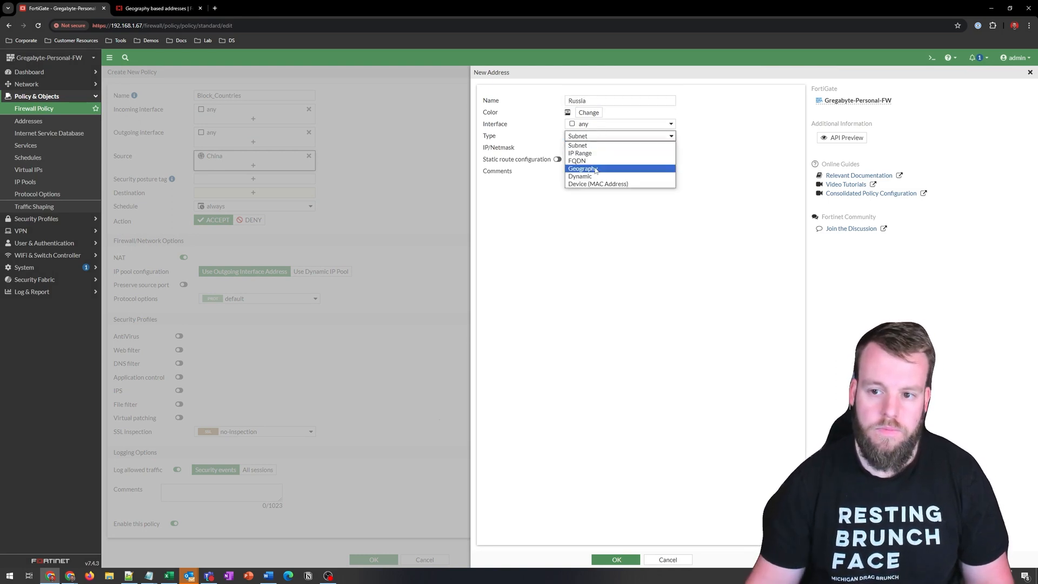
left_click(597, 169)
left_click(591, 147)
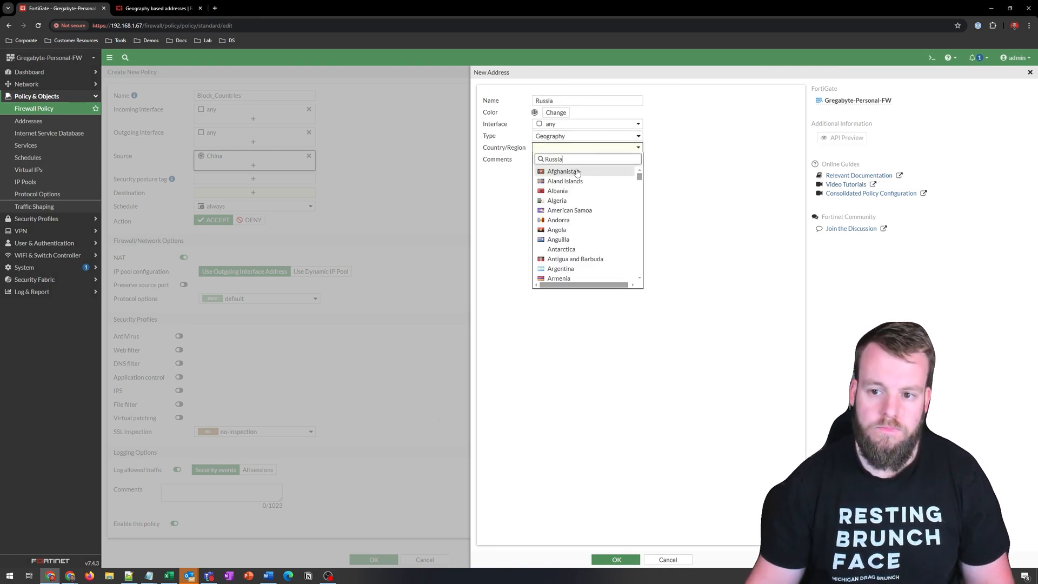
type("russia")
left_click(578, 172)
left_click(615, 560)
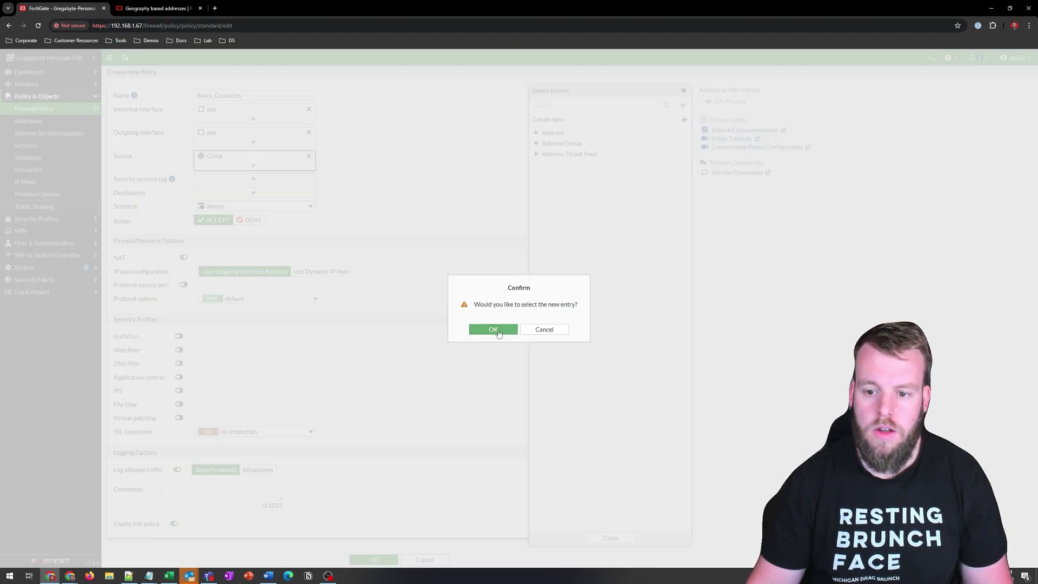
Step: Confirm the China and Russia sources and set Destination to all
left_click(493, 330)
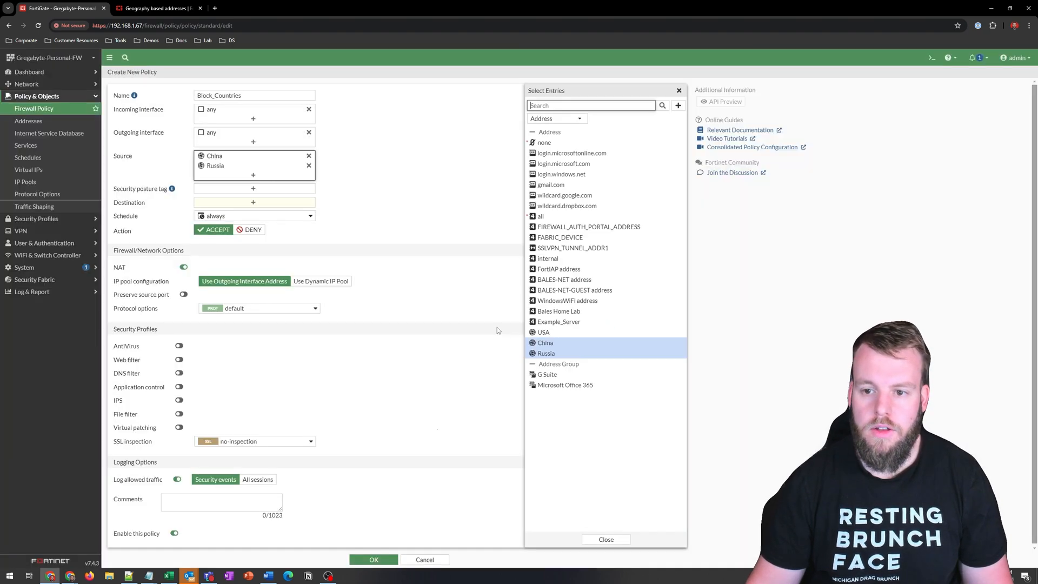
left_click(607, 544)
left_click(253, 203)
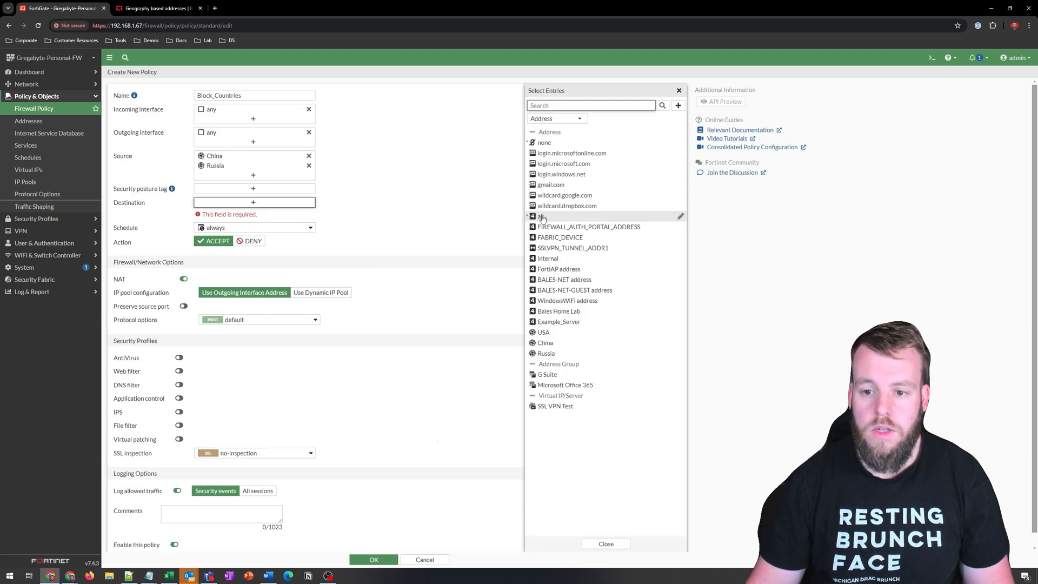
mouse_move(541, 215)
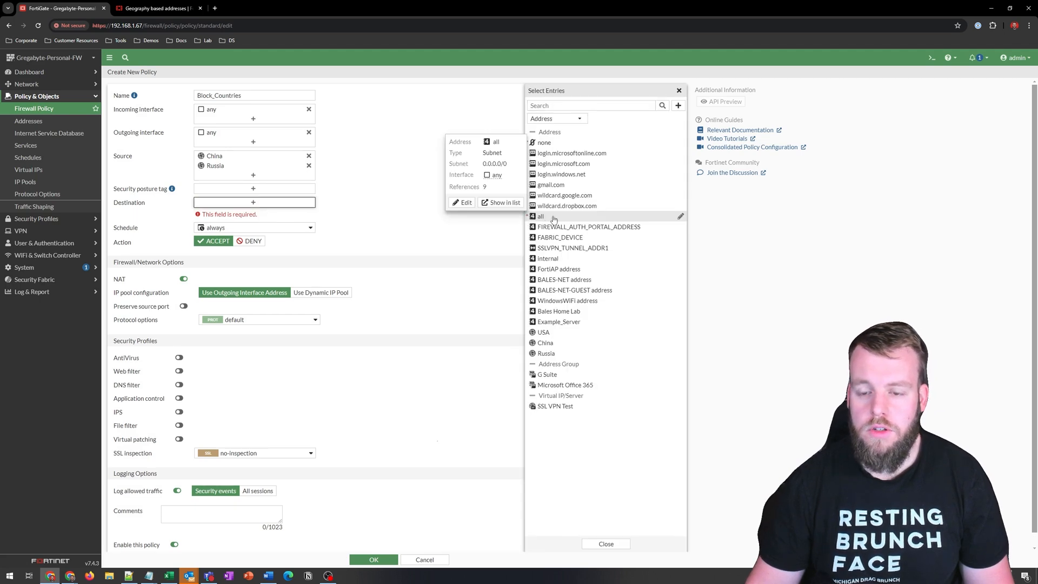
left_click(555, 219)
left_click(464, 249)
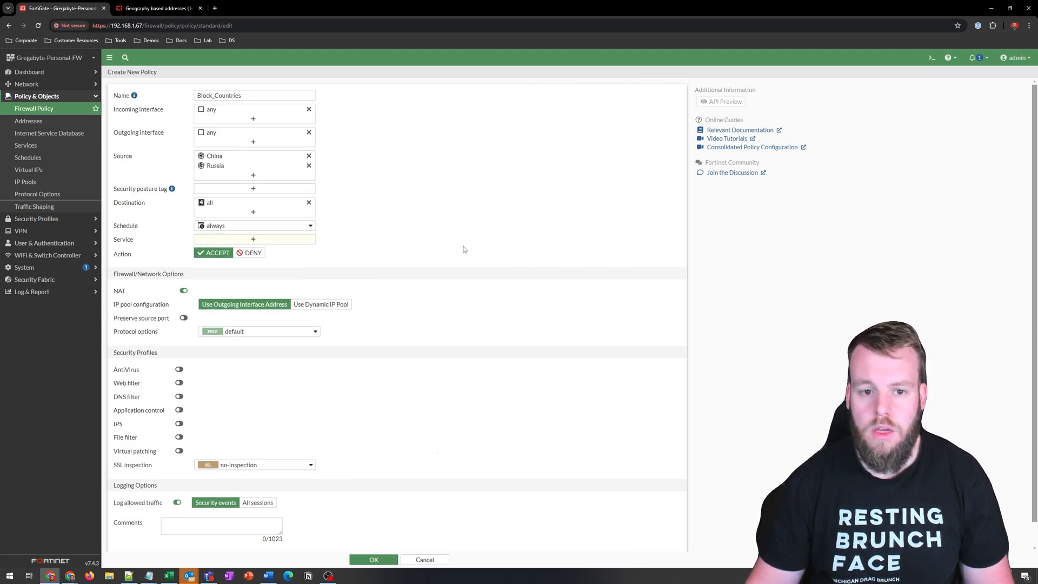
Step: Set Service to ALL and Action to DENY, then save the Block_Countries policy
left_click(273, 241)
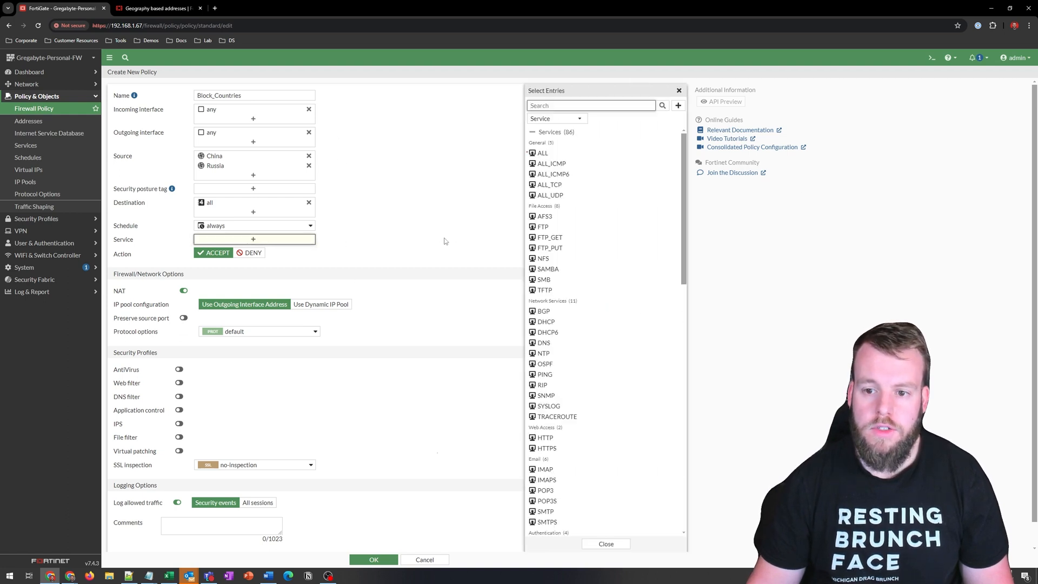
left_click(544, 153)
left_click(431, 254)
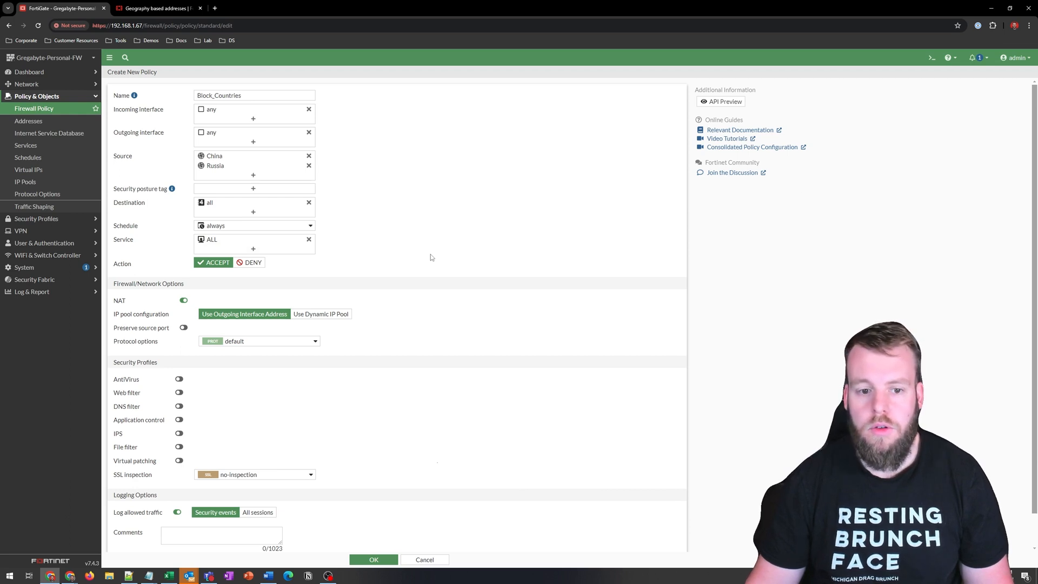
left_click(251, 262)
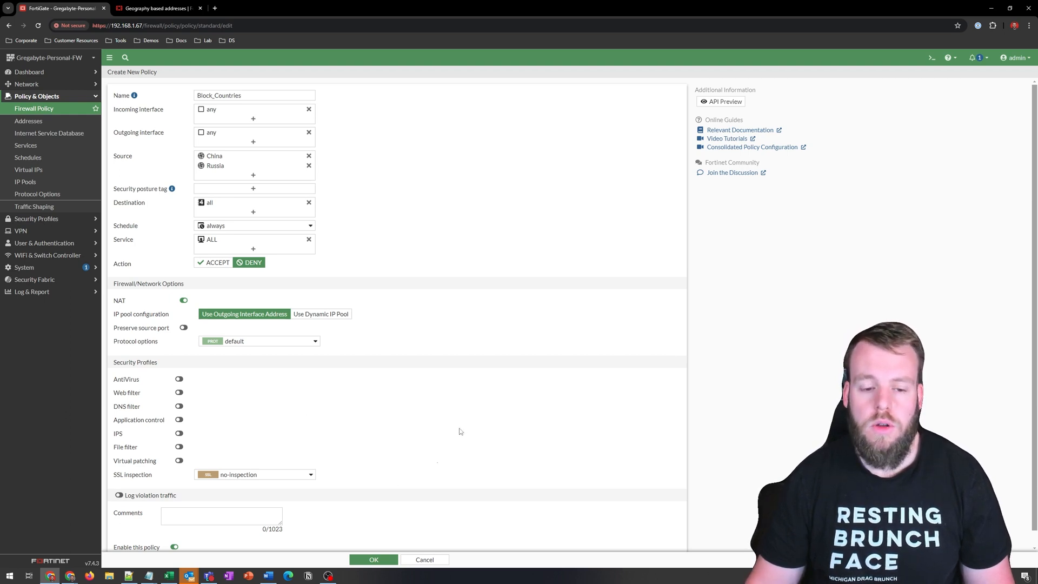
left_click(372, 560)
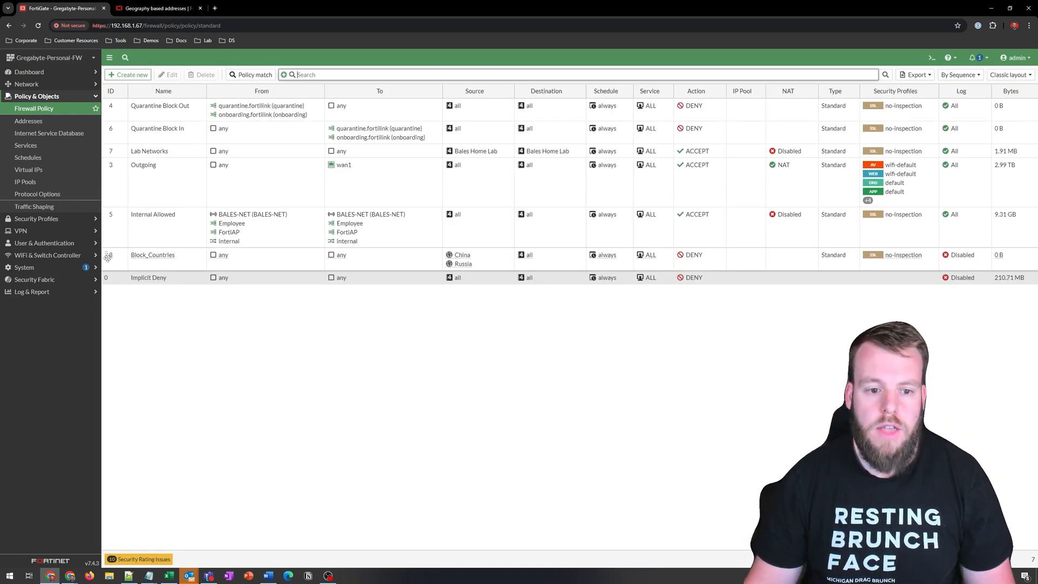
Step: Drag Block_Countries to the top of the policy list and reopen it for editing
left_click_drag(107, 256, 108, 108)
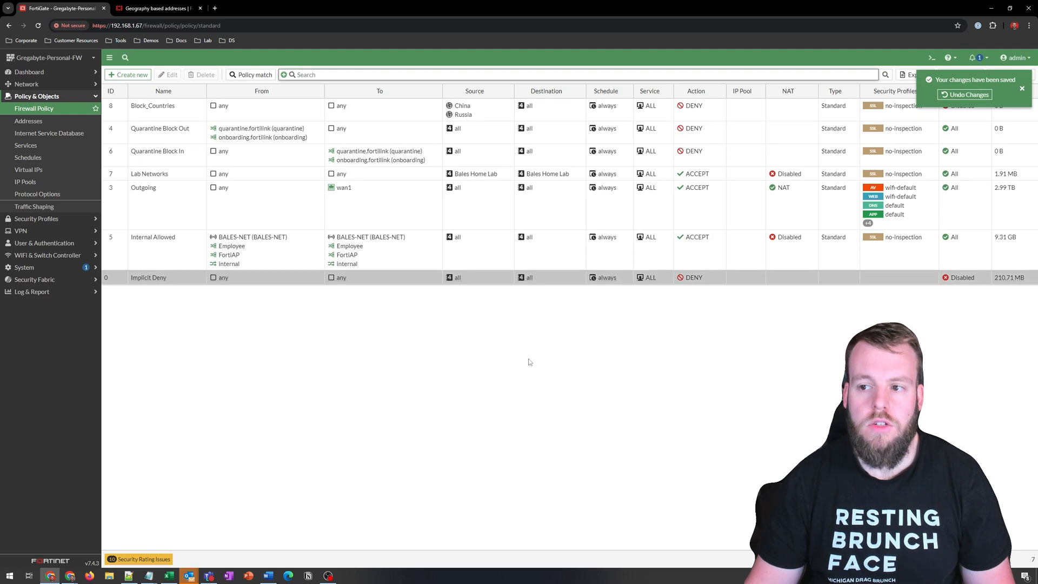
double_click(366, 109)
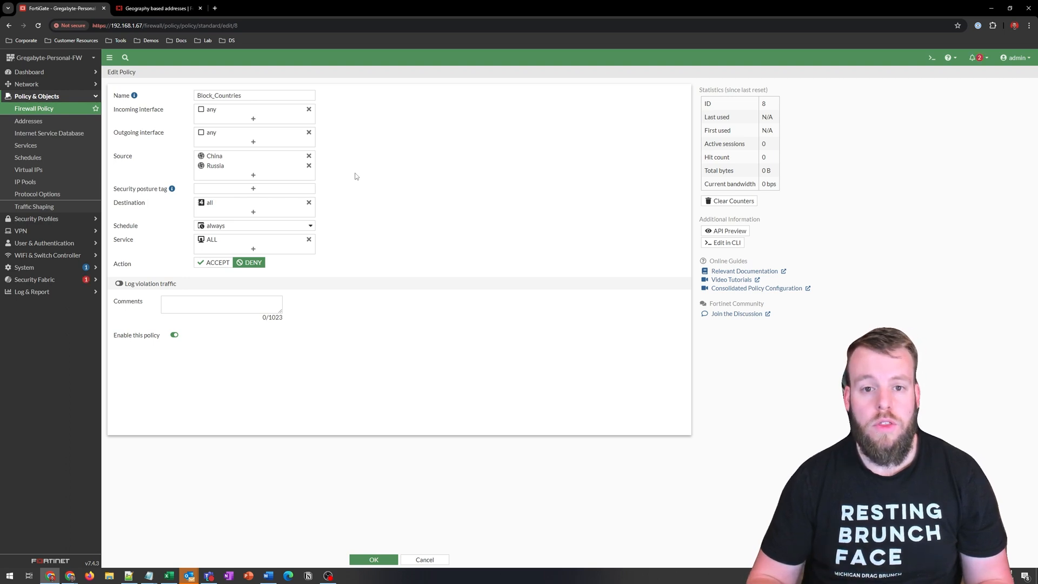
Step: View the Block_Countries policy configuration via Edit in CLI
left_click(725, 243)
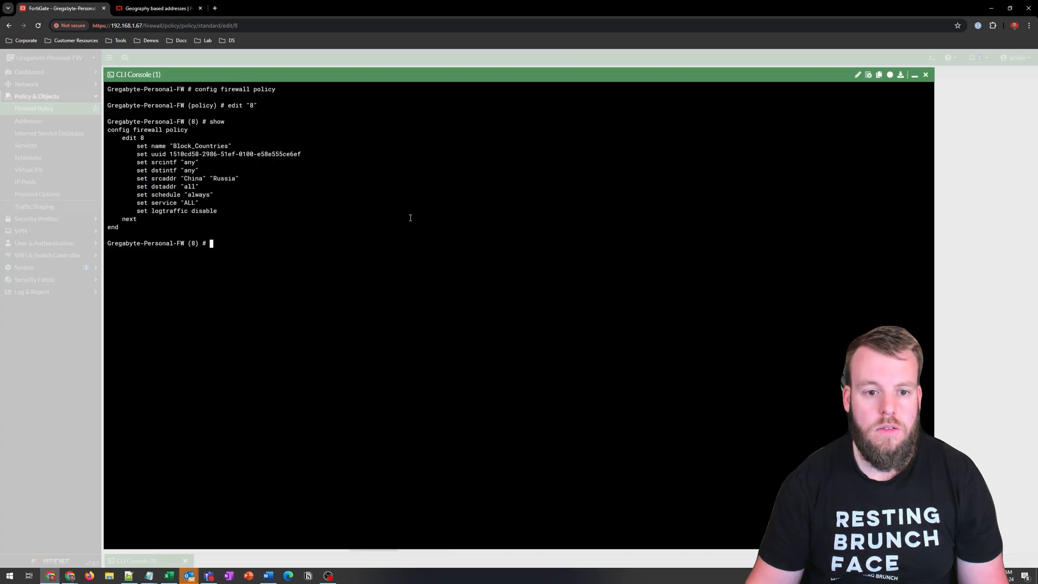
type("set srcaddr-negate enable")
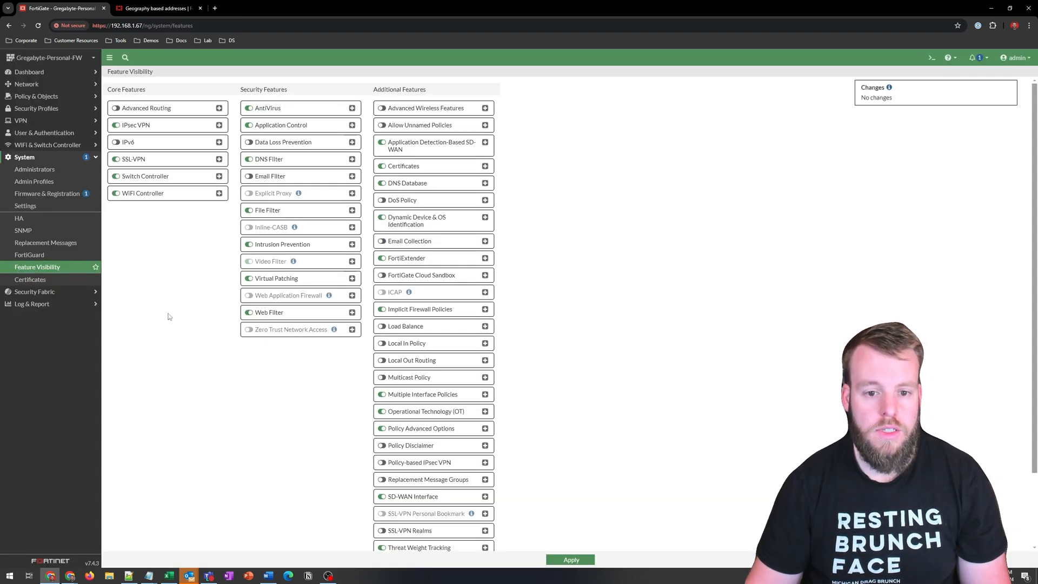
scroll(169, 316, "down", 2)
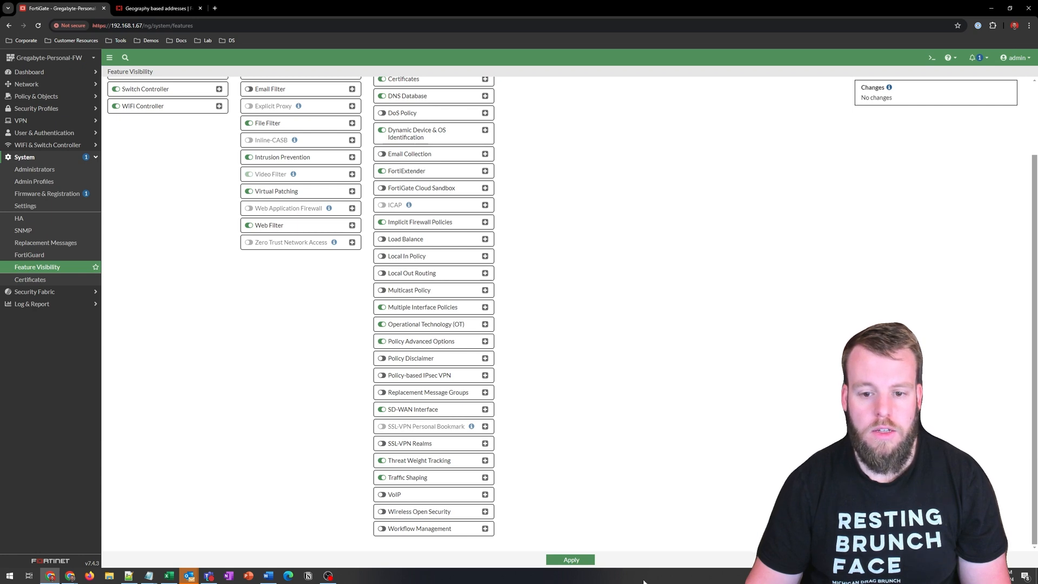
Step: Apply Feature Visibility, then enable Negate source on the Block_Countries policy
left_click(571, 559)
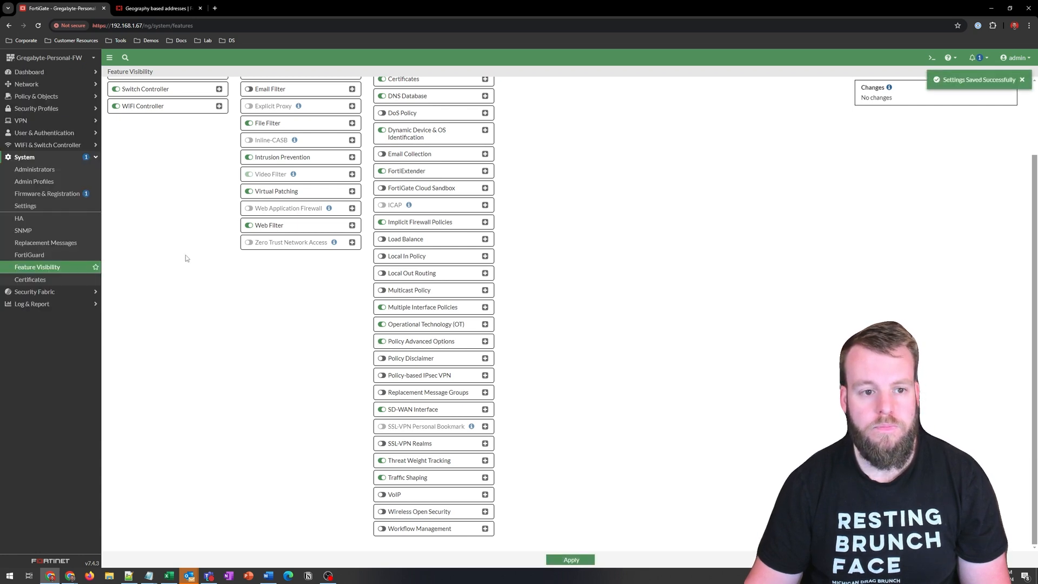
left_click(41, 95)
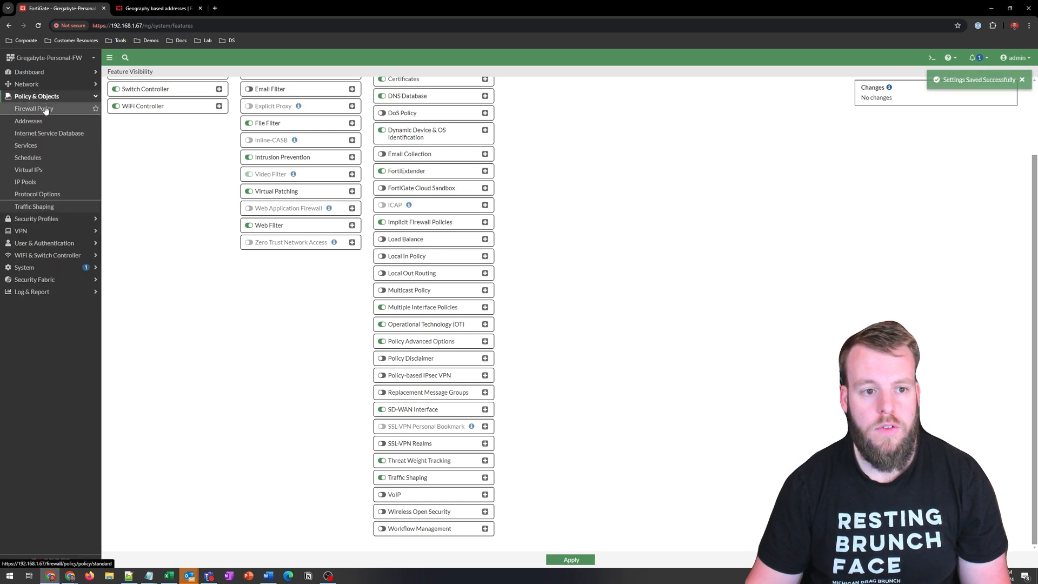
left_click(45, 108)
double_click(184, 114)
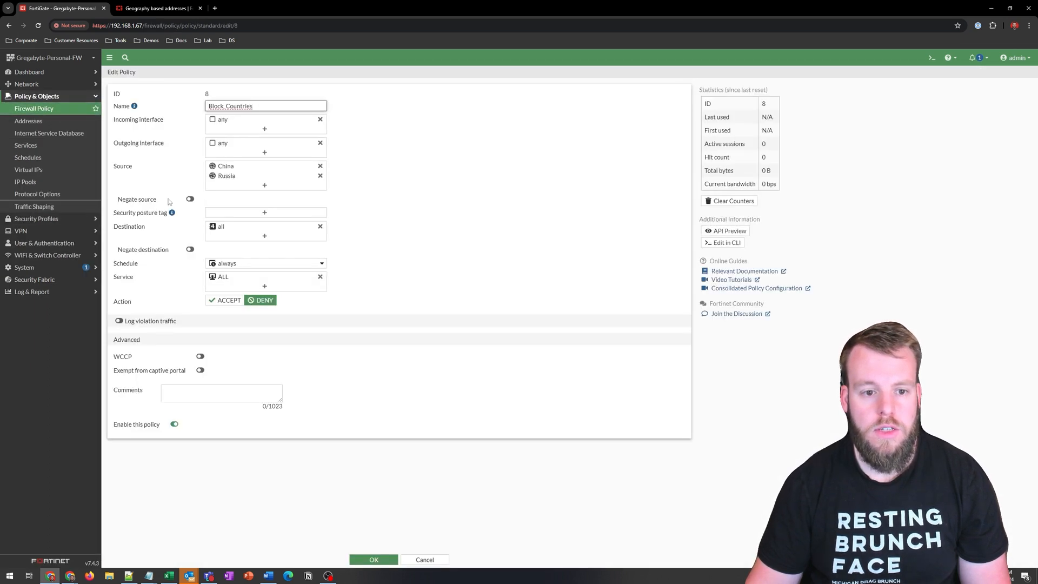
left_click(190, 200)
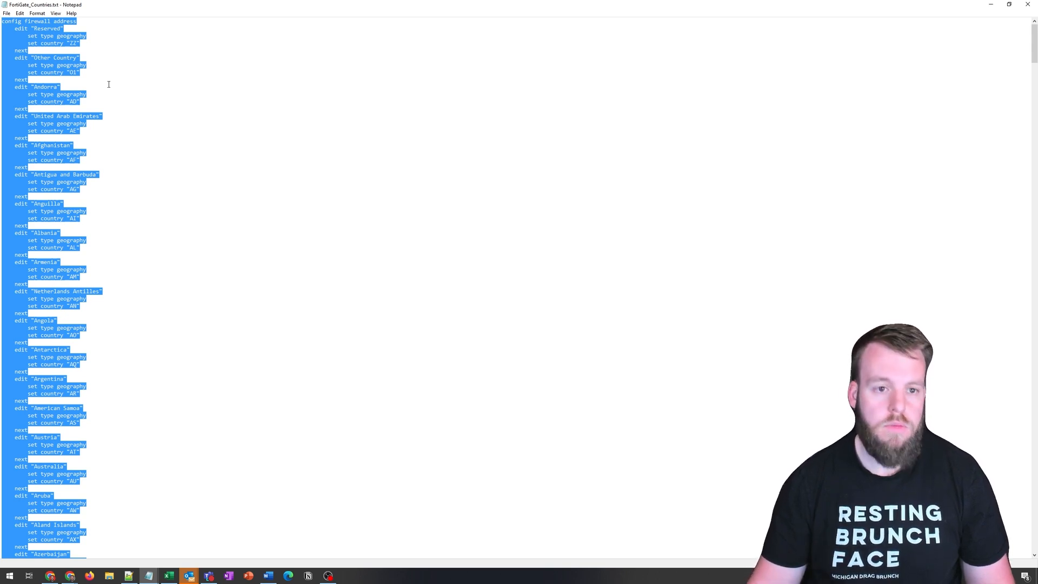
Step: Paste the all-countries geography address script into the CLI Console and close it
left_click(993, 6)
left_click(931, 57)
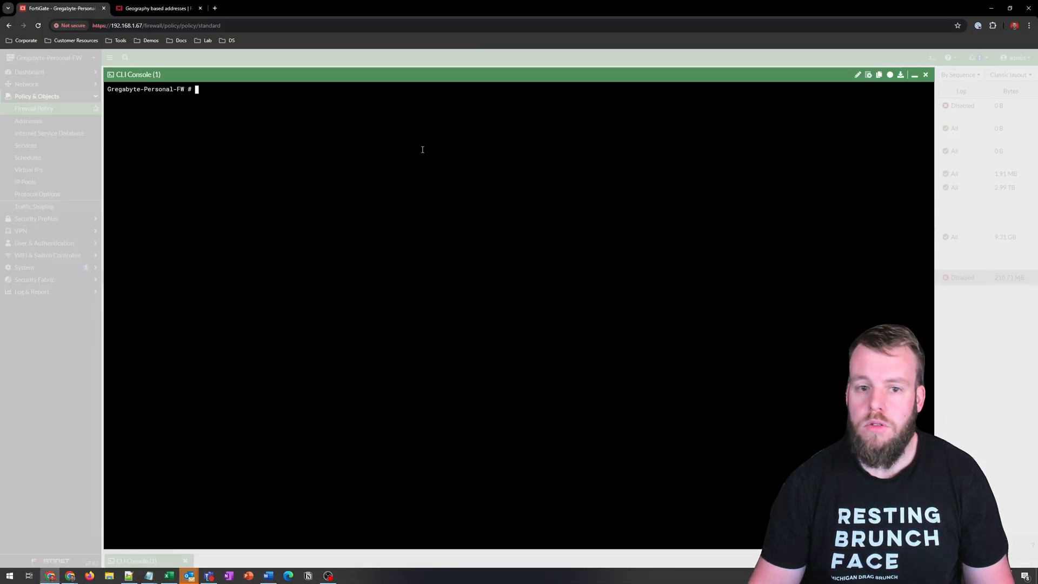
key("ctrl+v")
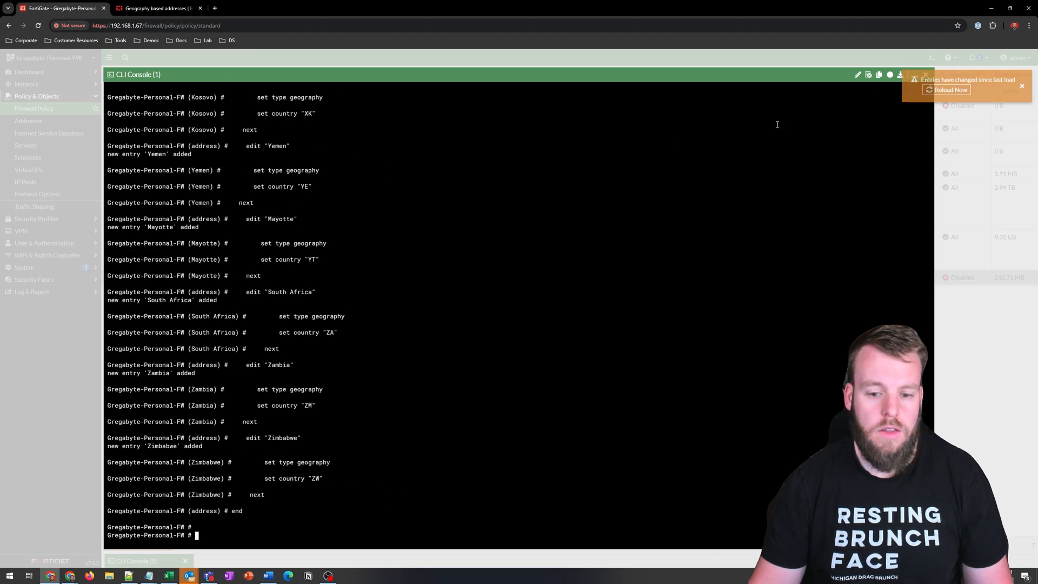
left_click(1022, 86)
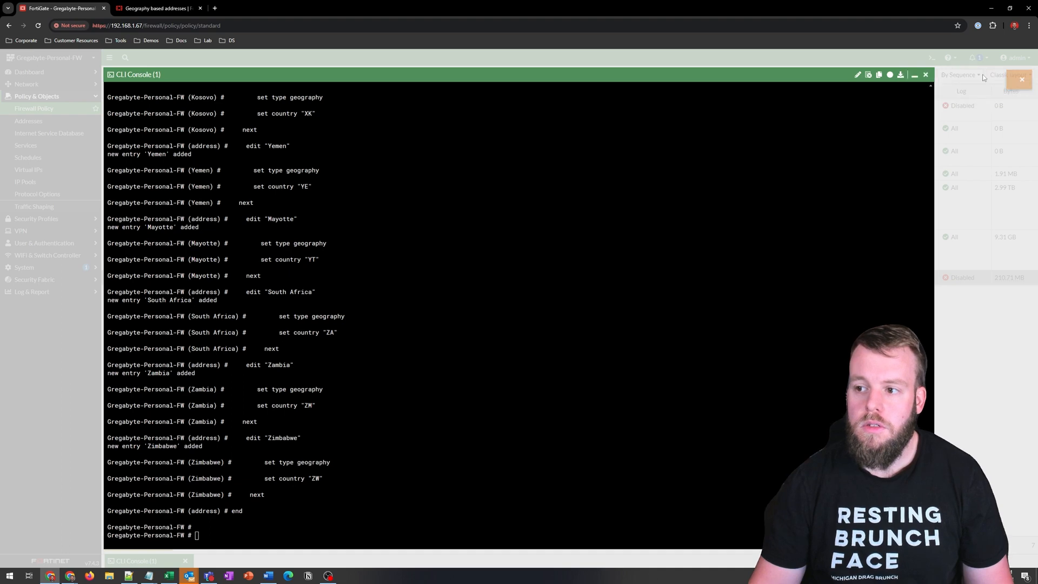
left_click(925, 73)
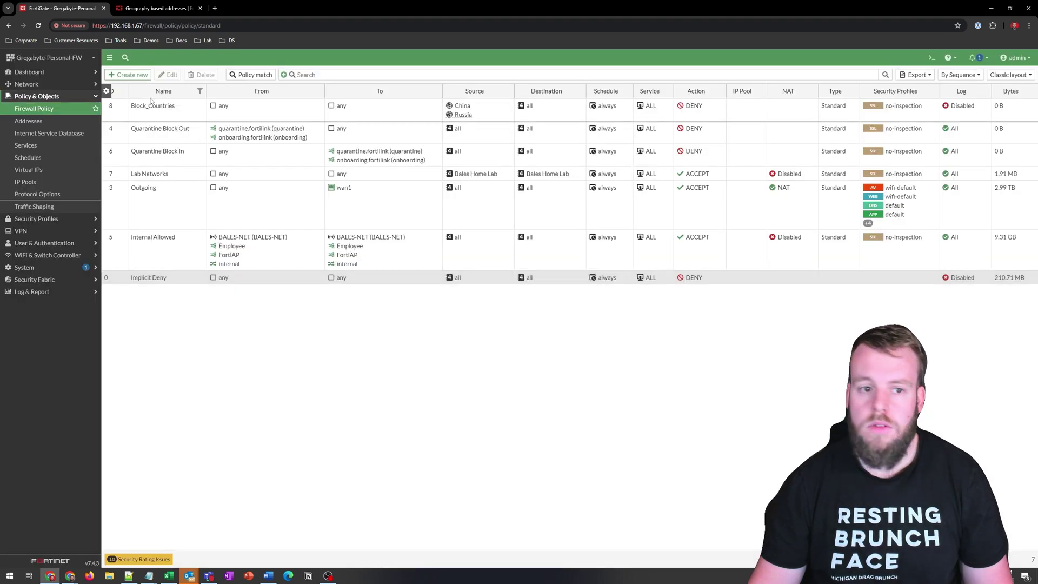
Step: Show the firewall address list with the new country geography entries
left_click(34, 121)
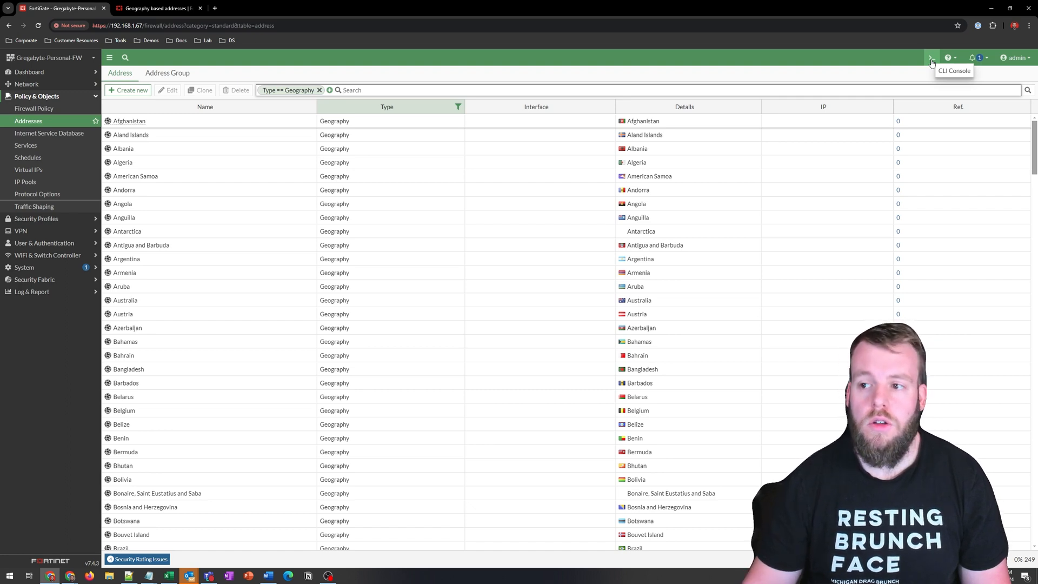
Step: In the CLI, list every country code via config firewall address, edit USA, set country ?
left_click(932, 63)
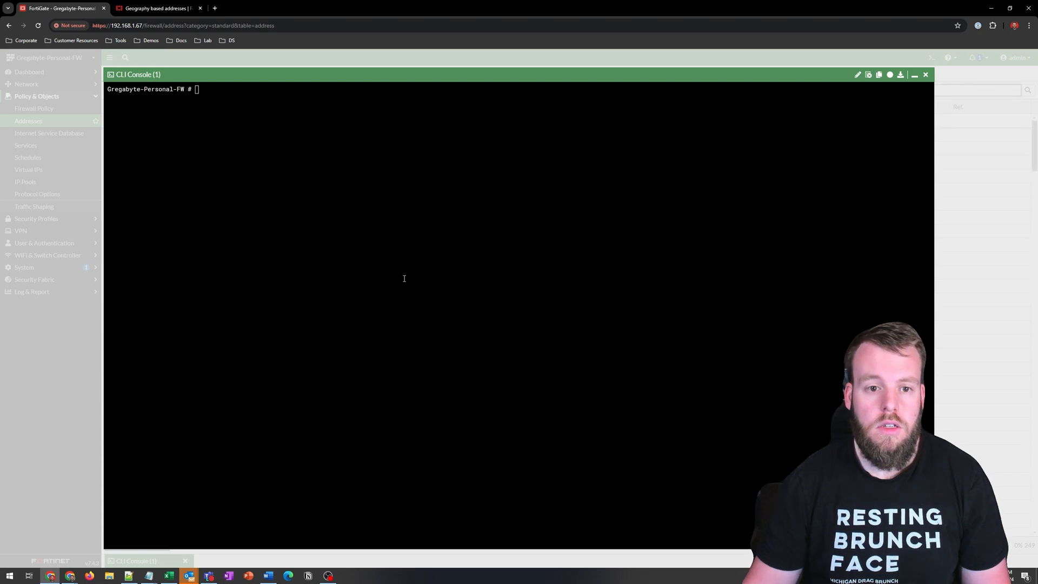
type("config ")
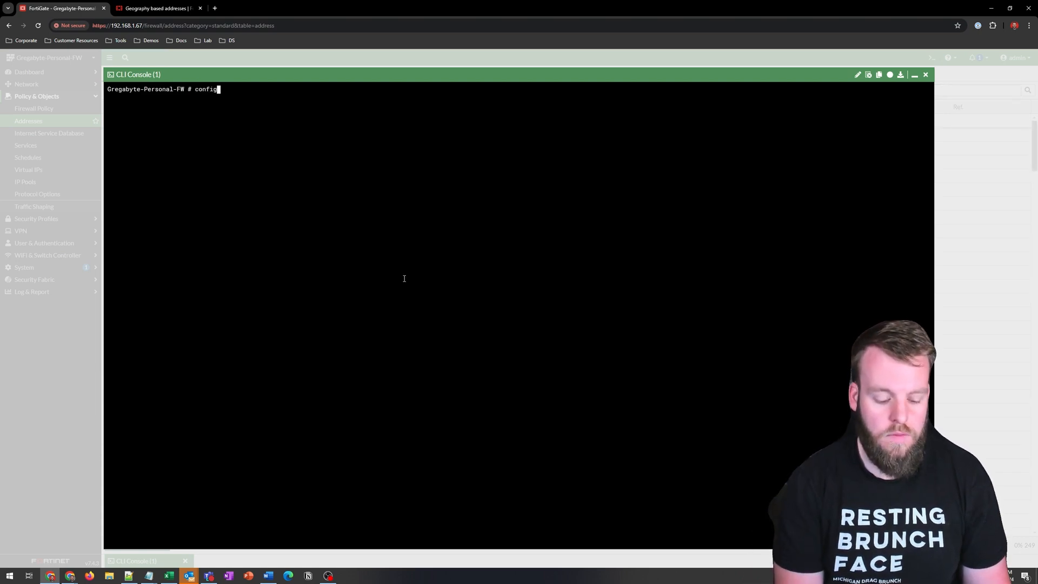
type("firewall address")
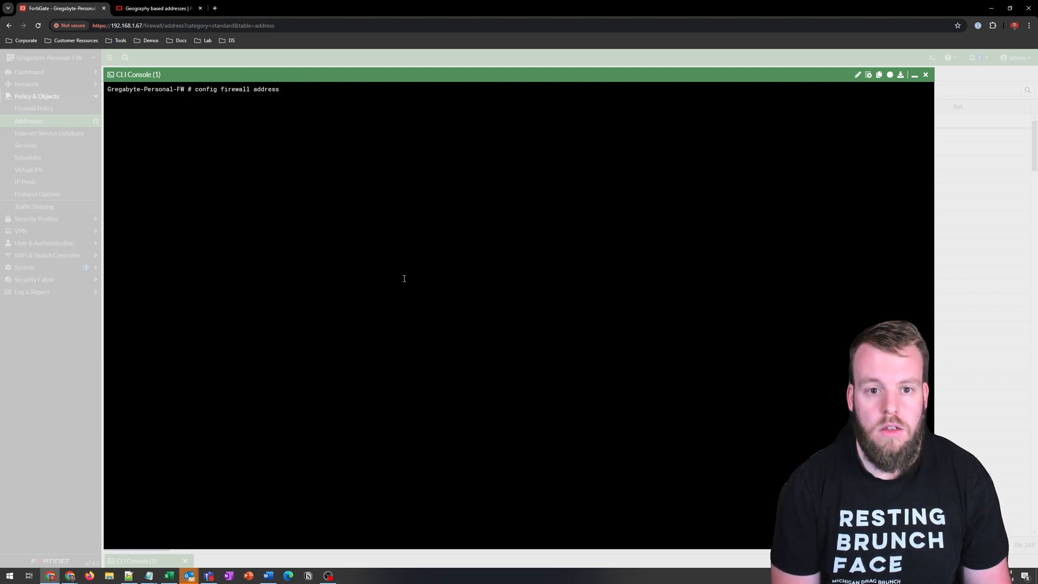
key("Return")
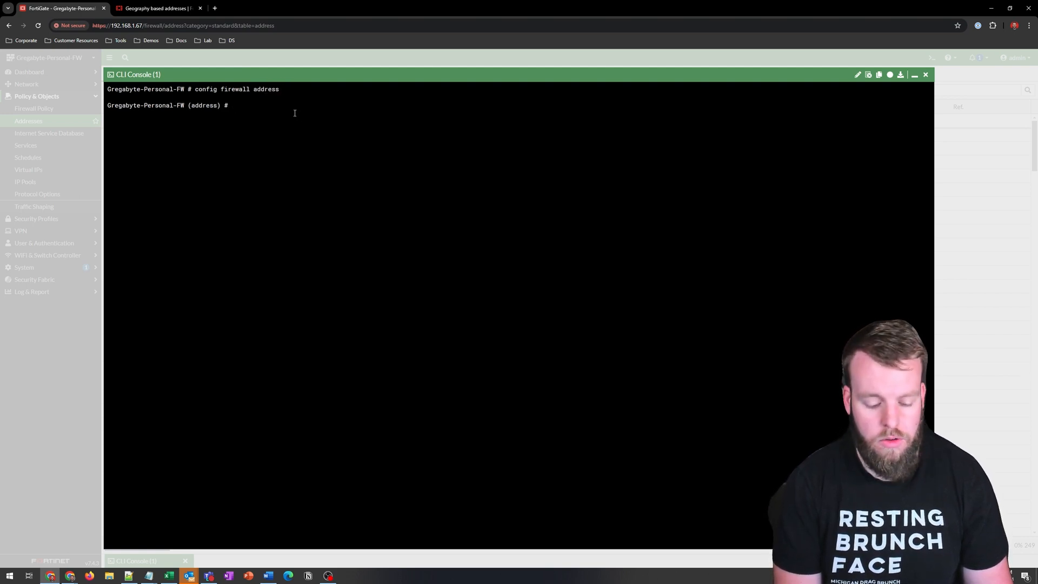
type("edit USA")
key("Return")
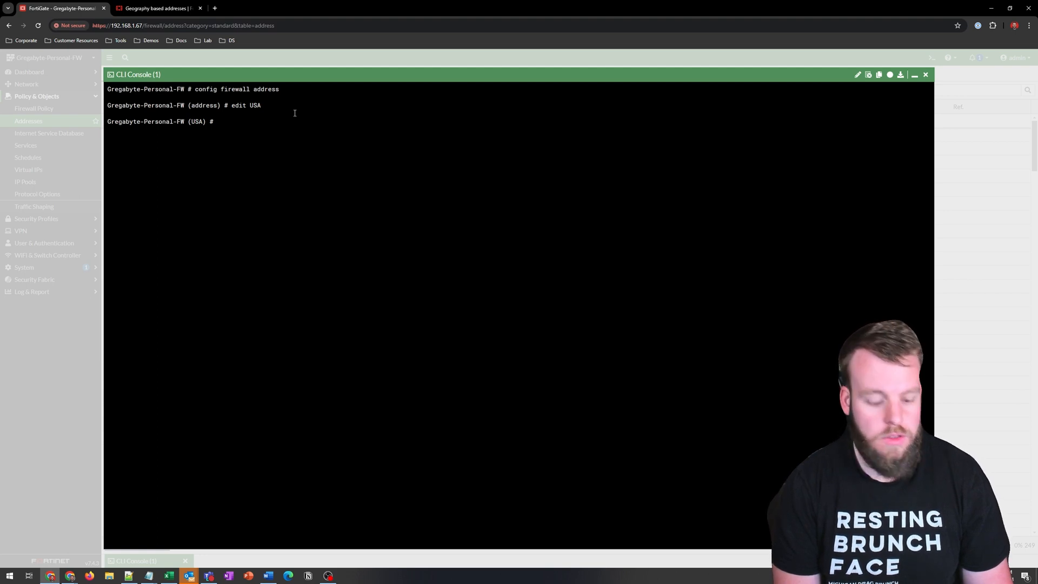
type("set country")
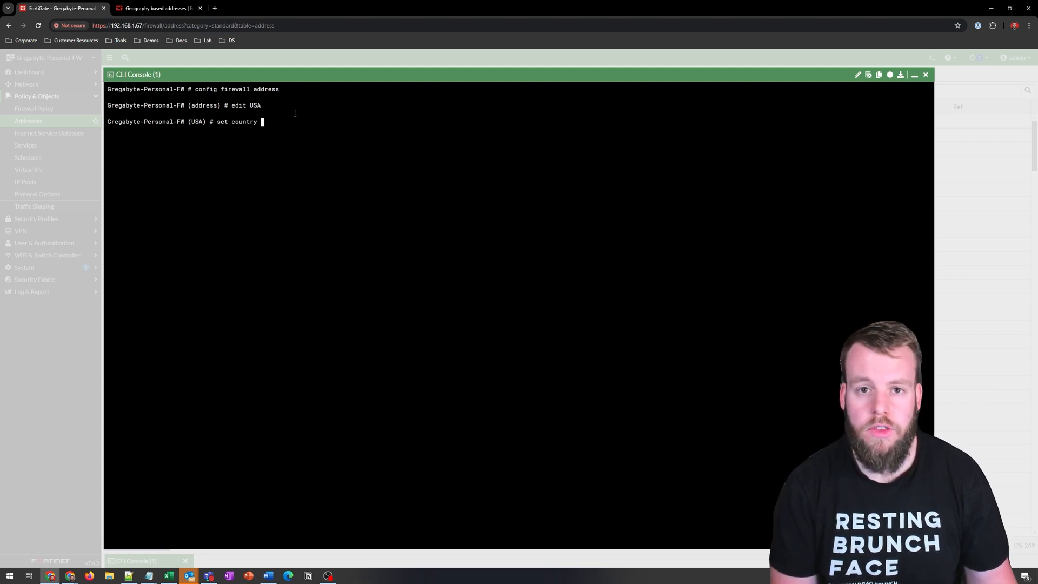
key("question")
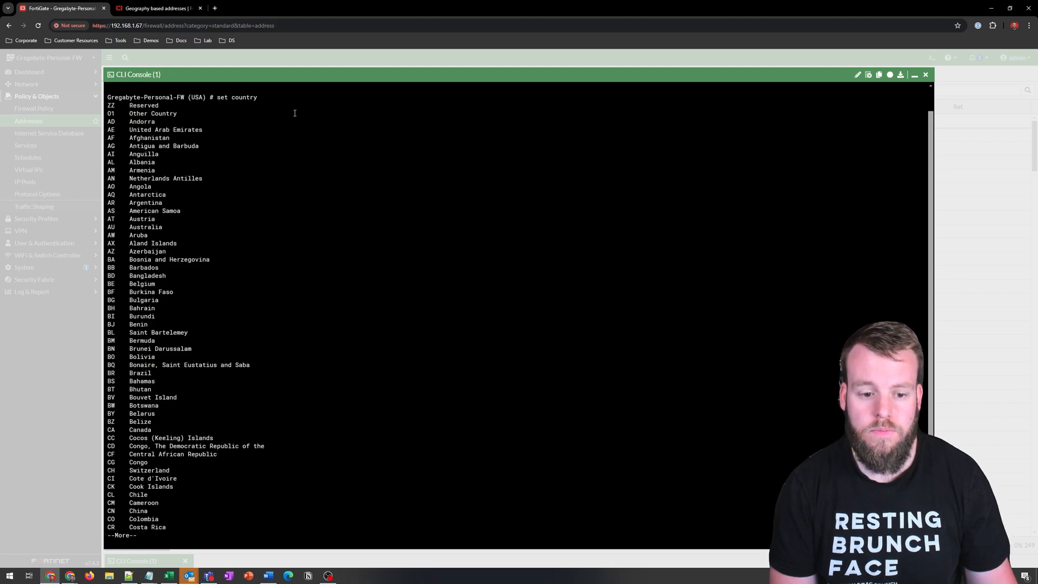
key("space")
key("space")
key("space")
key("space")
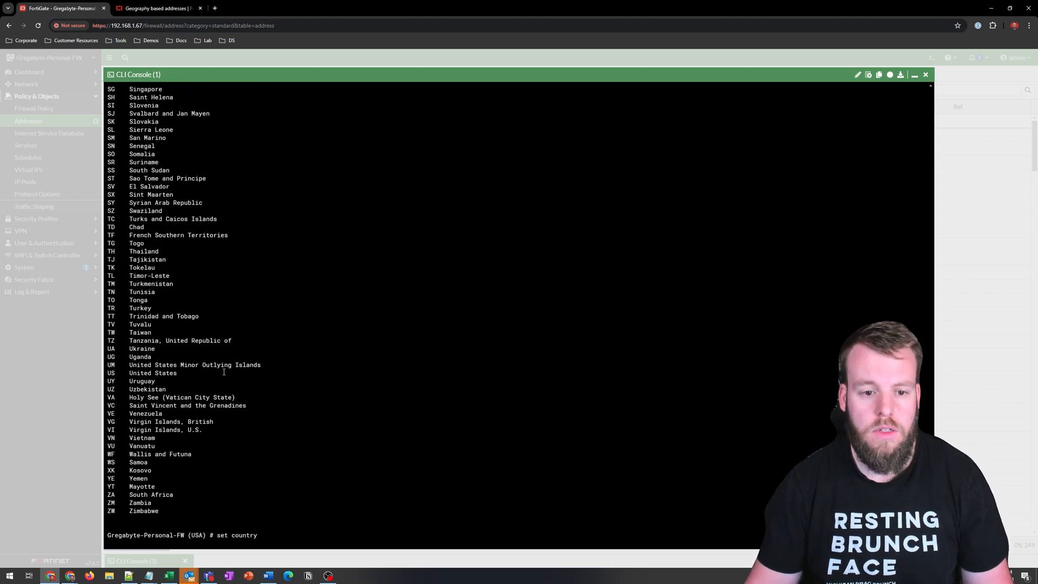
Step: Select the whole country code output for copying
left_click_drag(163, 513, 146, 300)
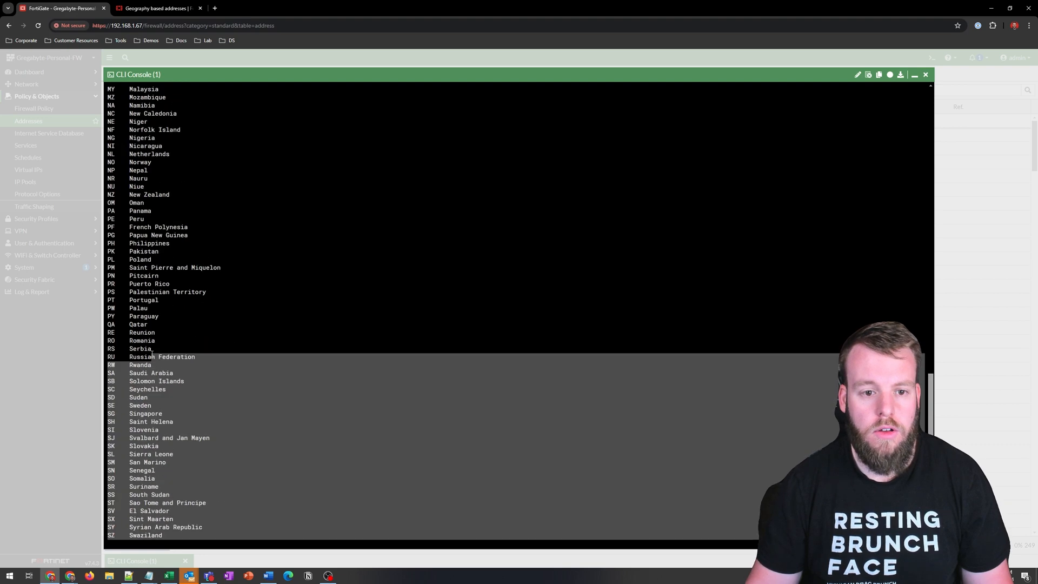
scroll(146, 300, "up", 15)
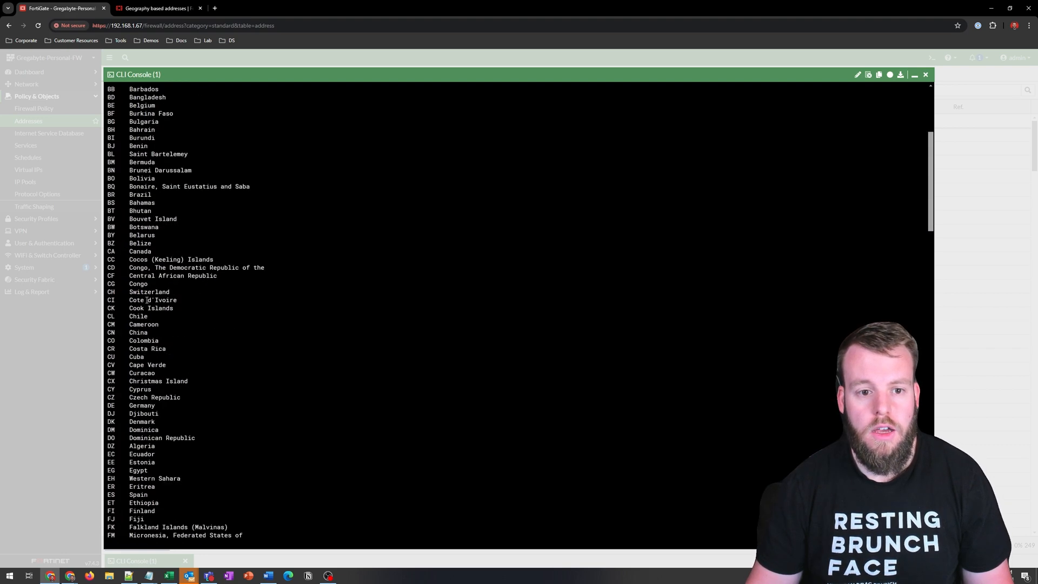
left_click_drag(146, 300, 112, 130)
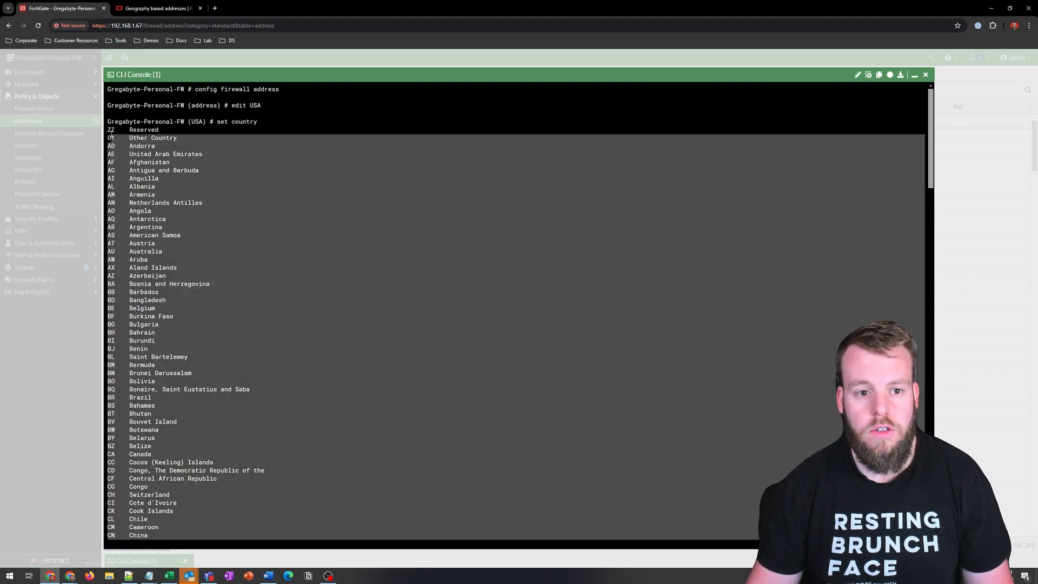
Step: Paste the country code list into column A of the empty sheet
left_click(169, 576)
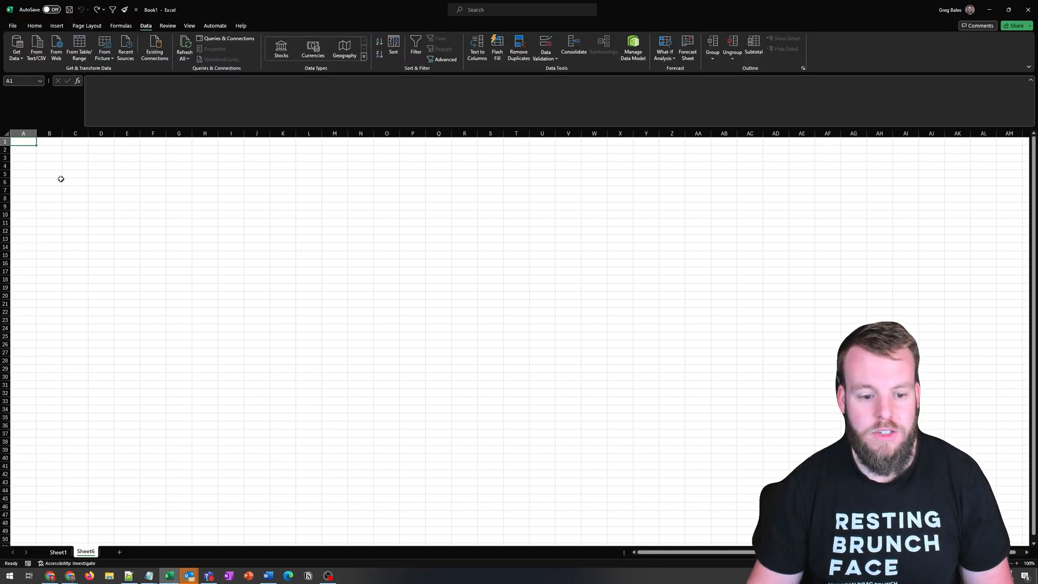
key("ctrl+v")
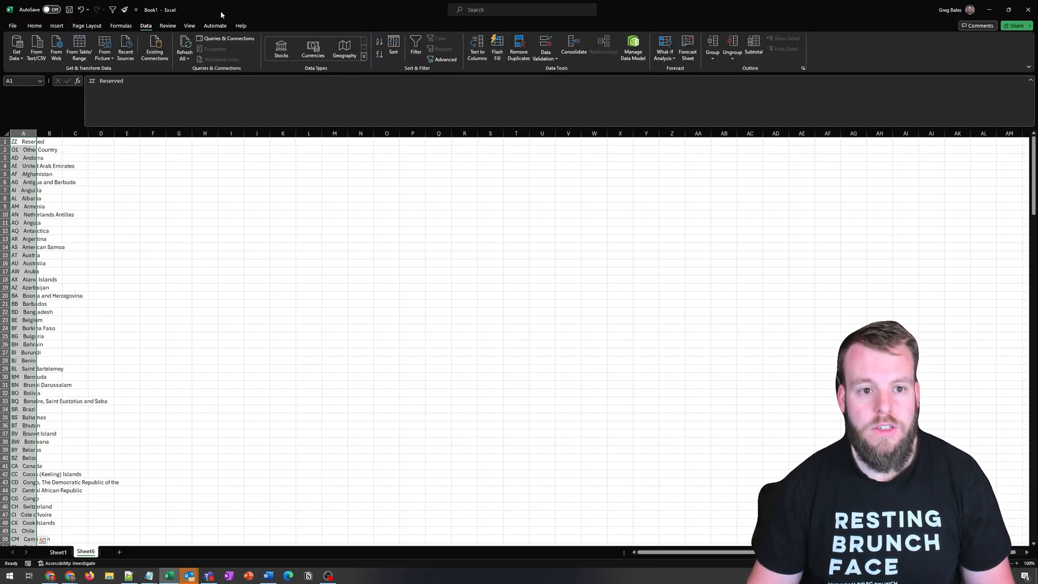
Step: Split the list at fixed width into a two-letter code column and a country-name column
left_click(477, 50)
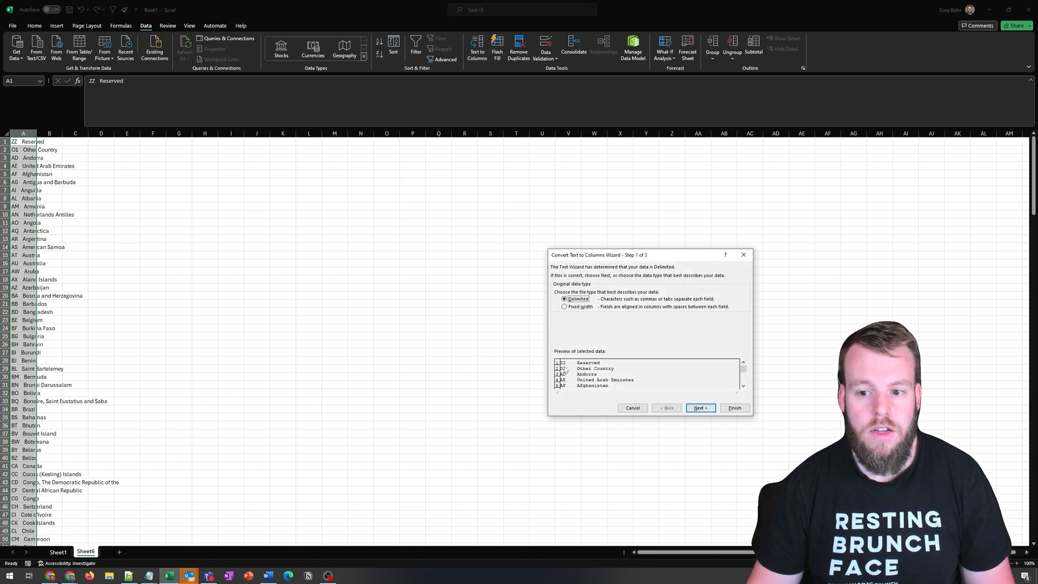
left_click(565, 307)
left_click(701, 409)
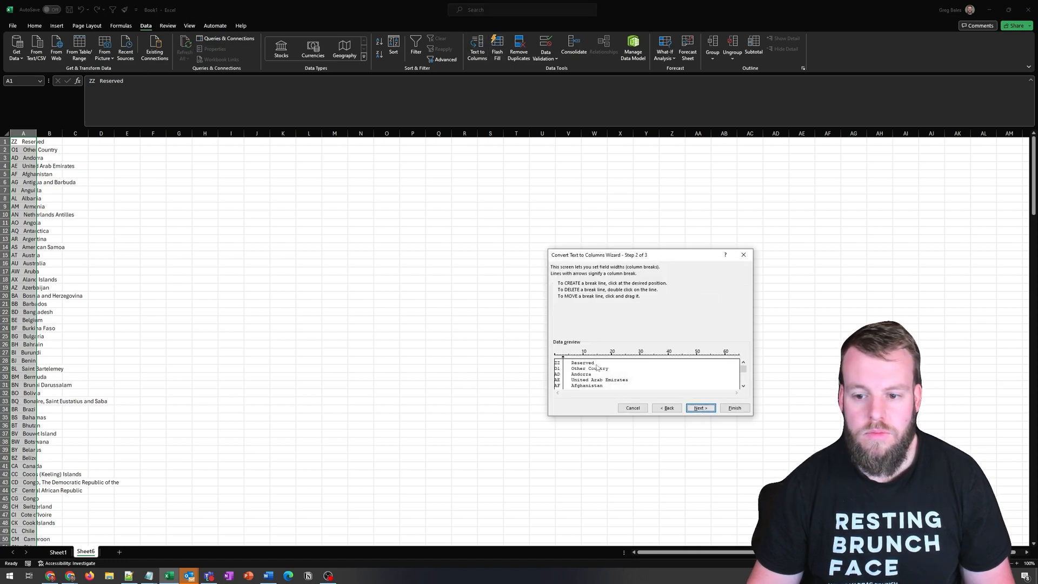
left_click_drag(566, 364, 573, 363)
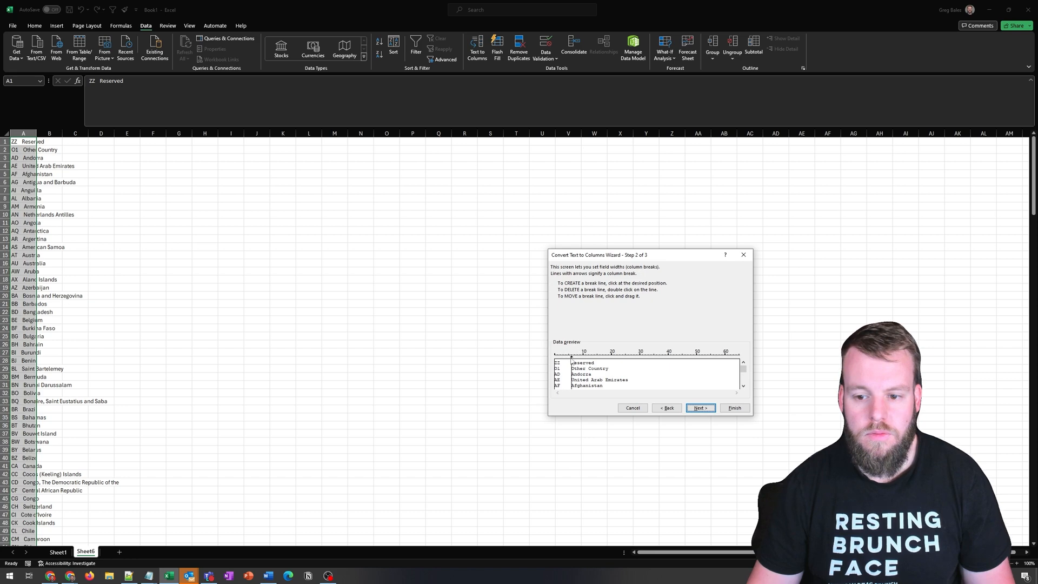
left_click(734, 408)
left_click(127, 206)
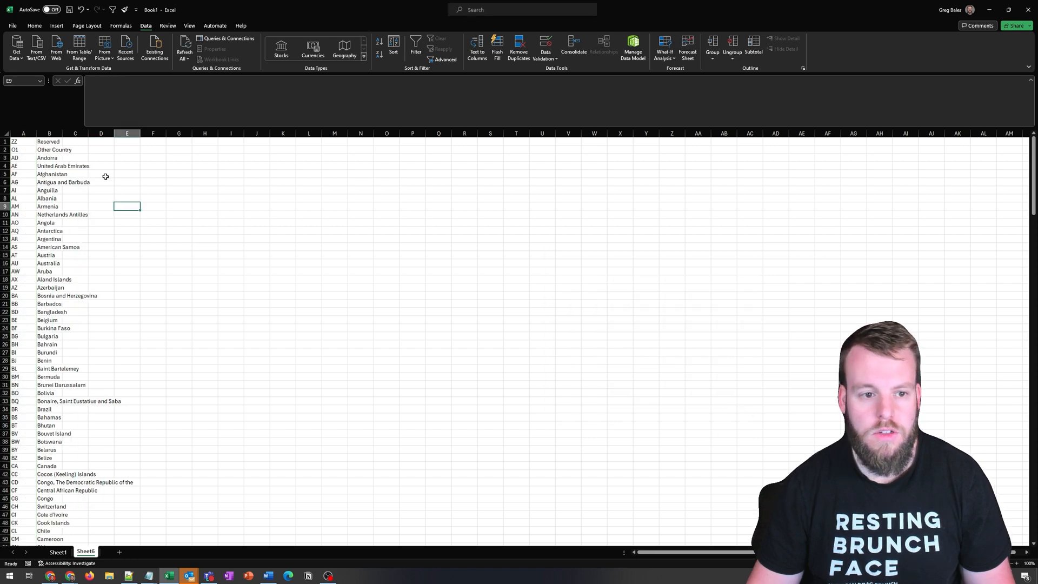
left_click(71, 141)
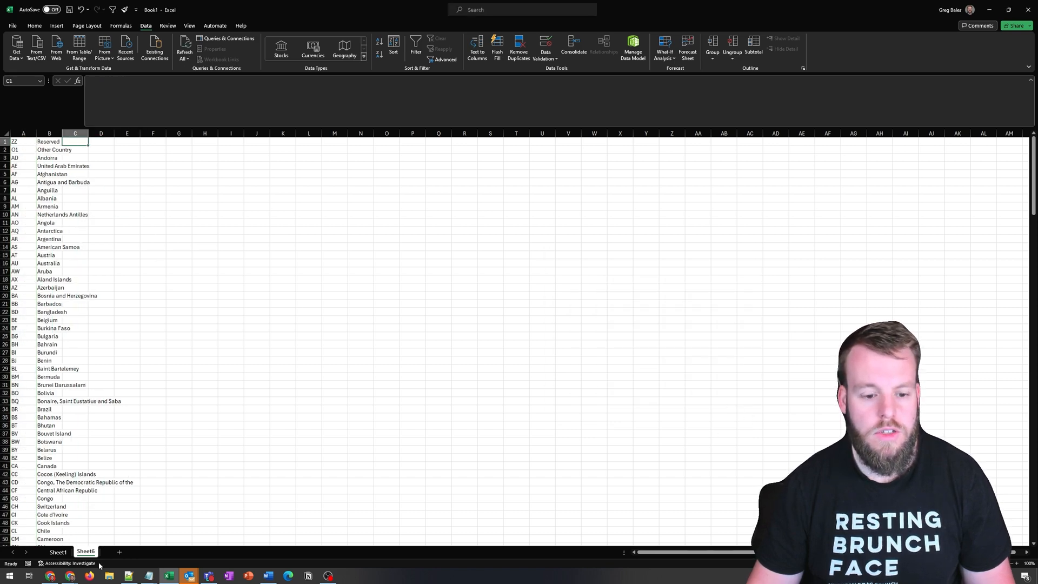
Step: Copy the config-building formula from Sheet1 E2 into Sheet6 C2
left_click(57, 552)
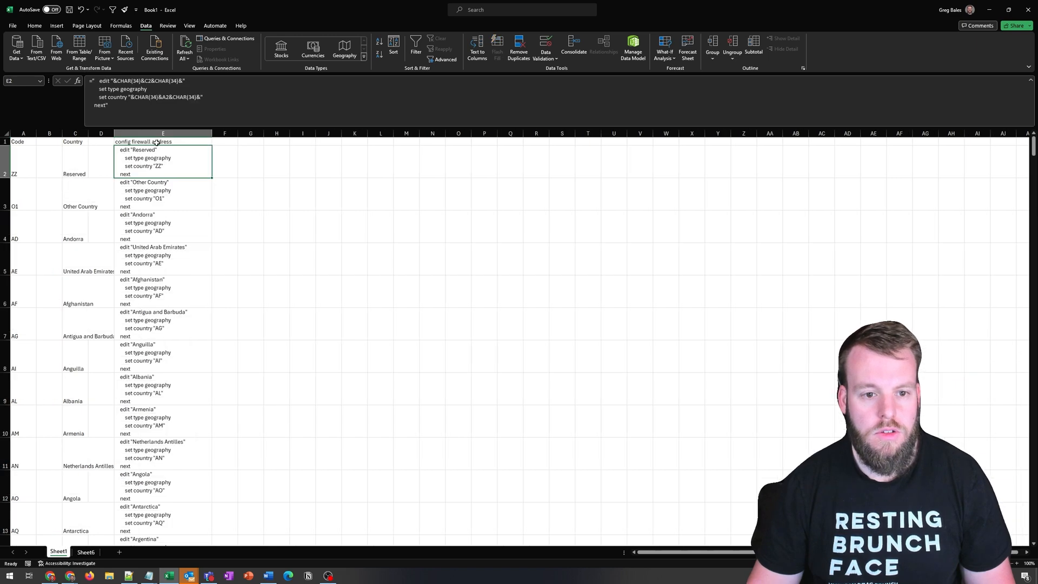
left_click(108, 110)
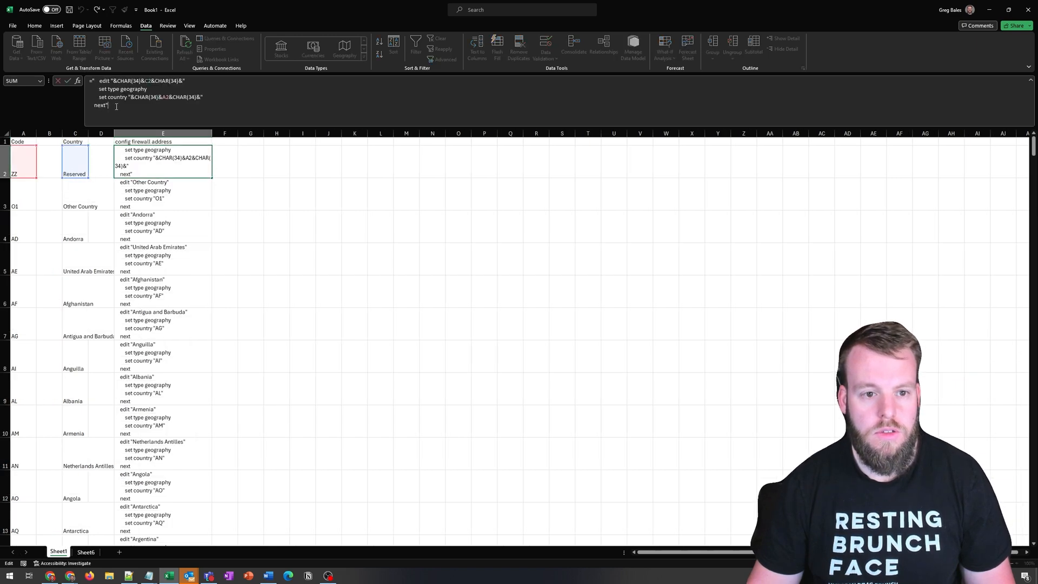
left_click_drag(108, 111, 89, 79)
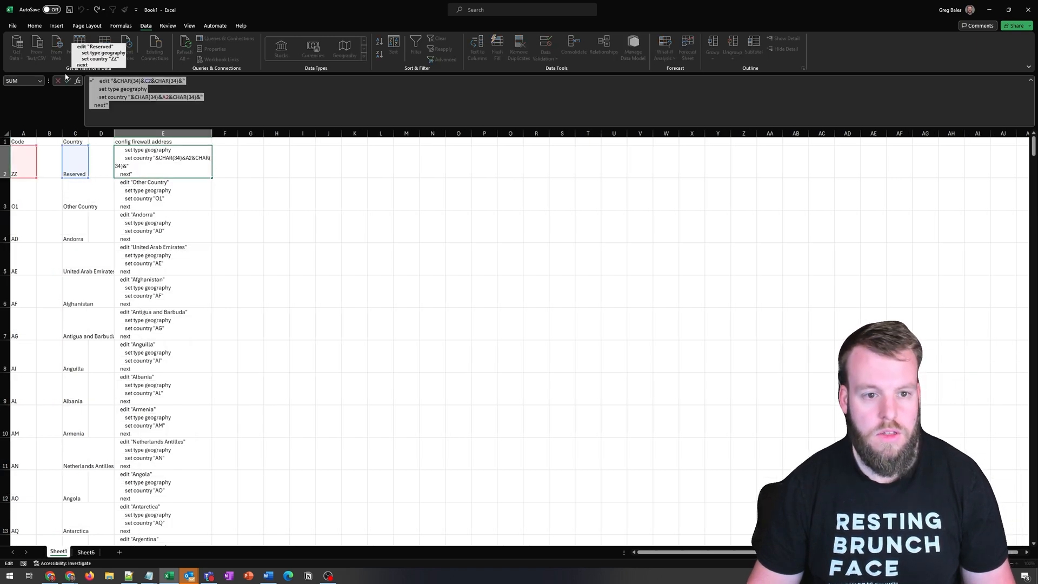
left_click(67, 80)
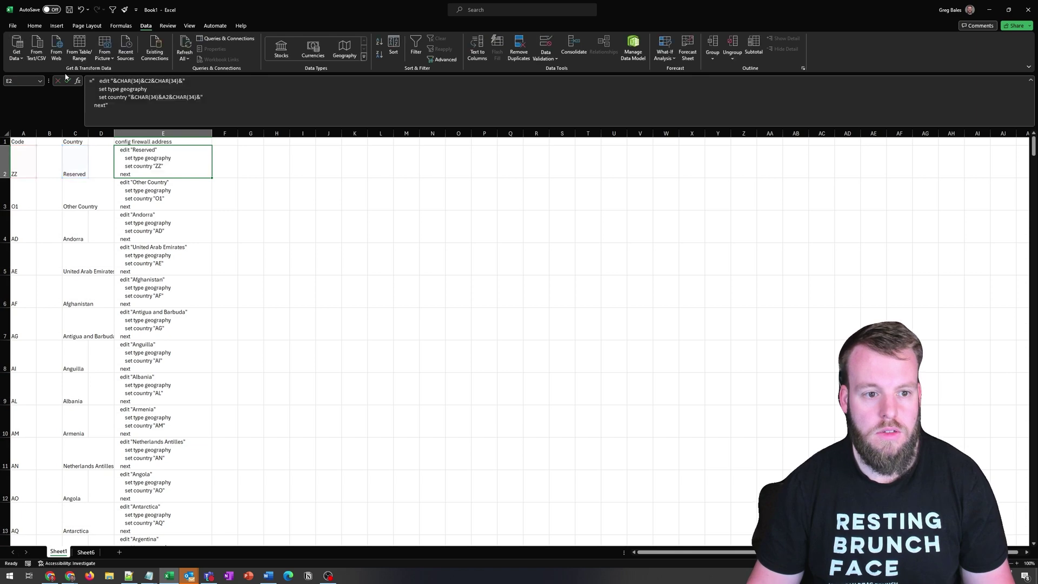
left_click(85, 552)
left_click(81, 152)
left_click(132, 114)
key("ctrl+v")
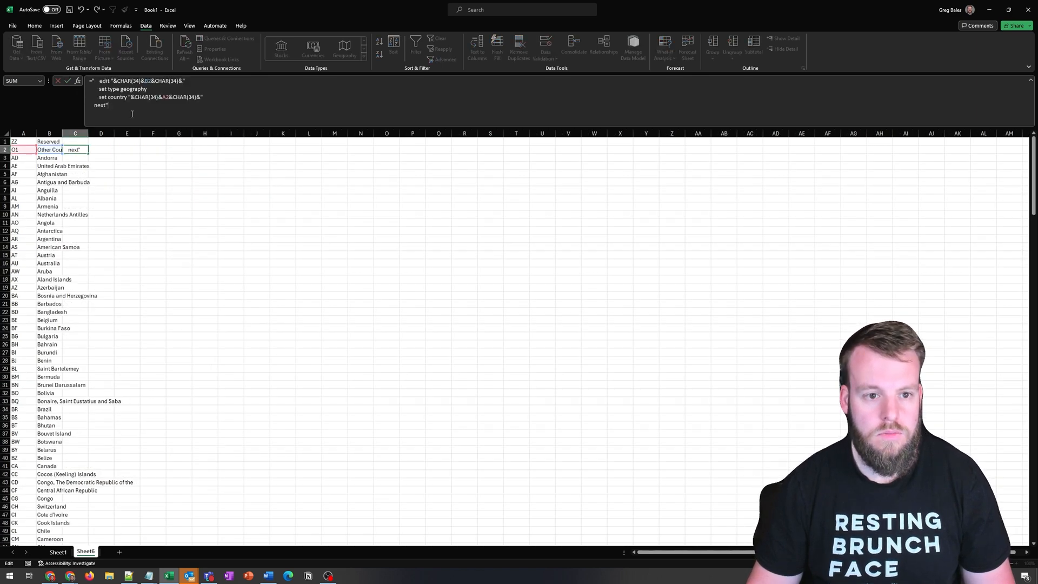
key("ctrl+Return")
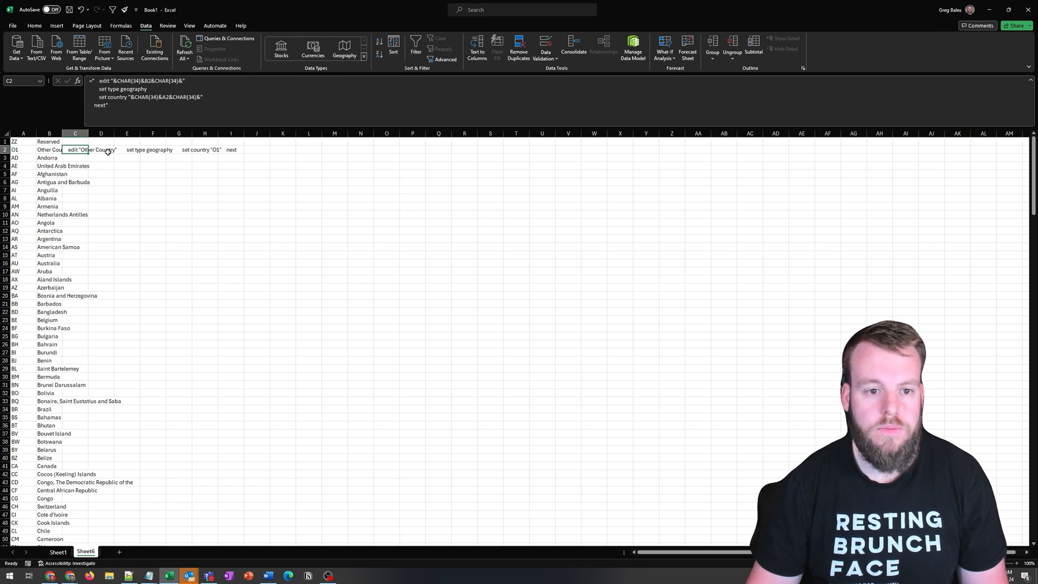
Step: Fill the formula down for every country and up into C1, then prepare row 1 for insertion
left_click(79, 160)
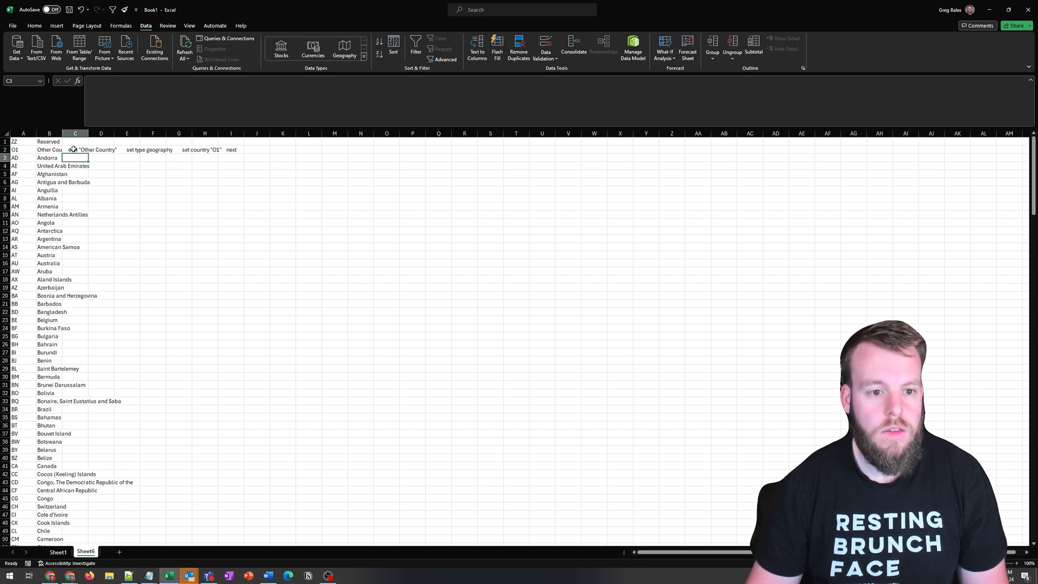
left_click(74, 150)
double_click(89, 154)
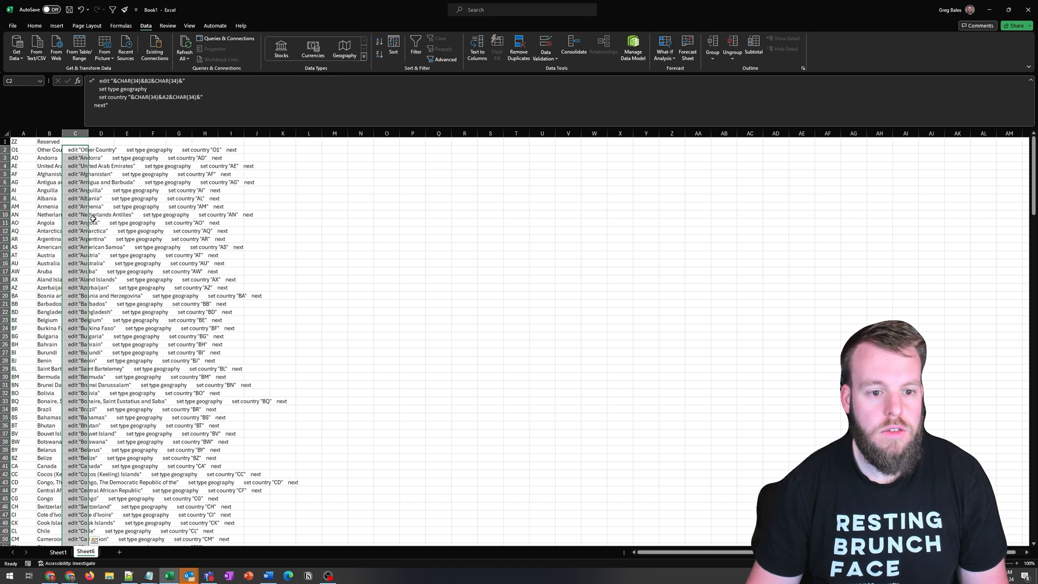
left_click(73, 150)
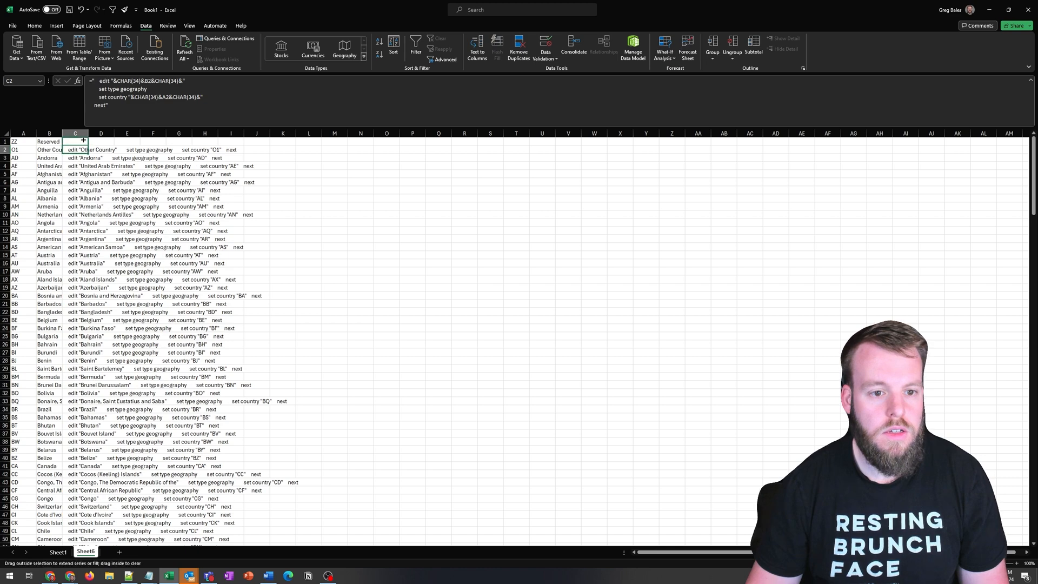
left_click_drag(88, 153, 80, 143)
left_click(6, 141)
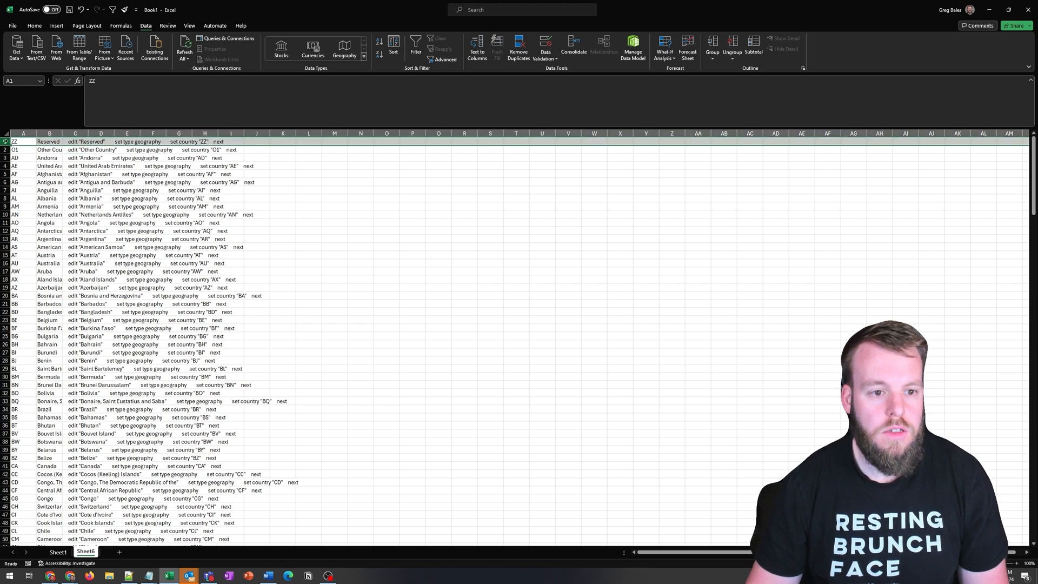
right_click(6, 141)
Step: Insert a blank top row and enter config firewall address in C1
left_click(28, 220)
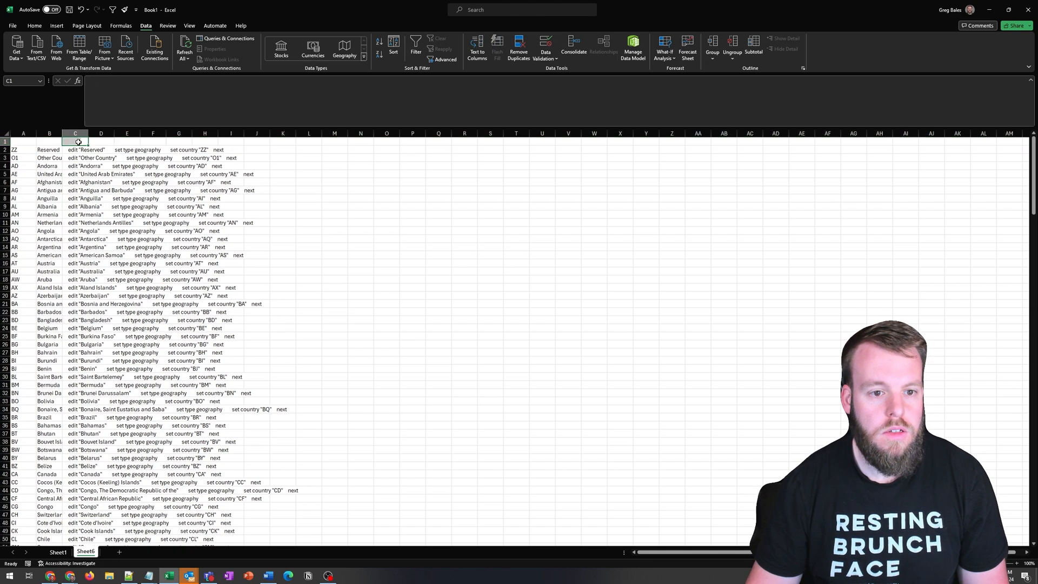
left_click(75, 141)
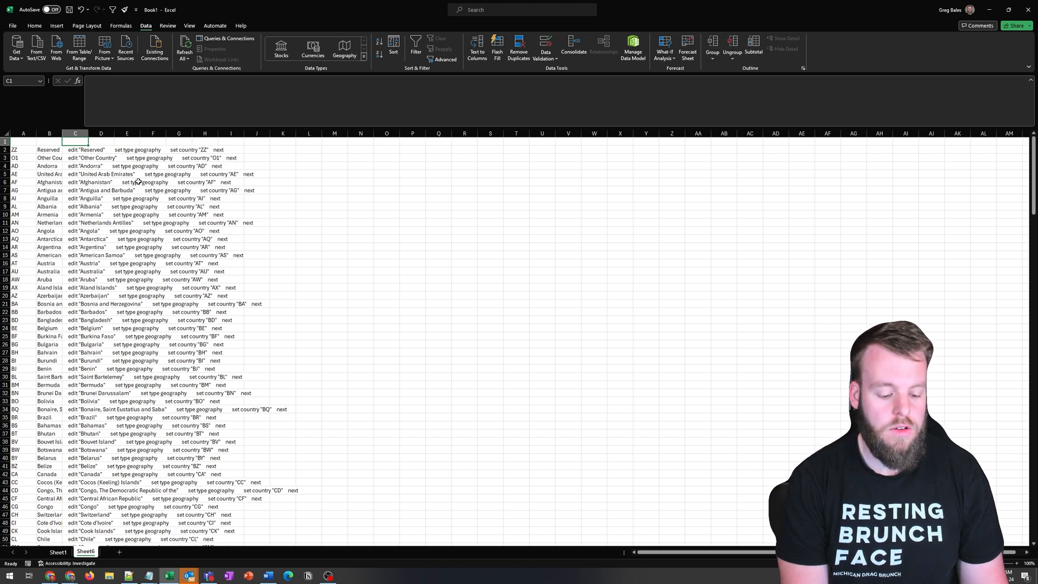
type("config")
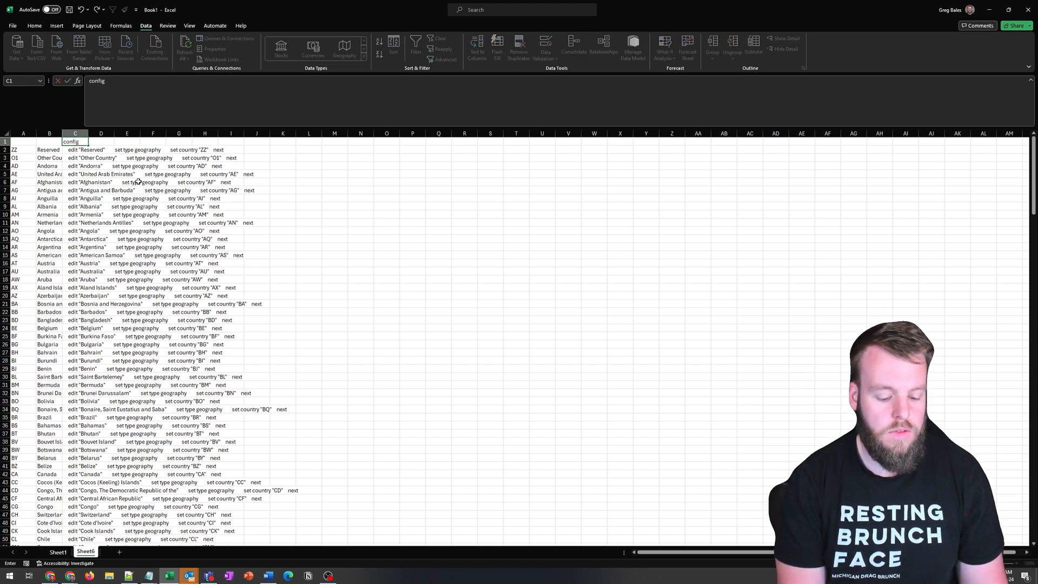
type(" firewall addess")
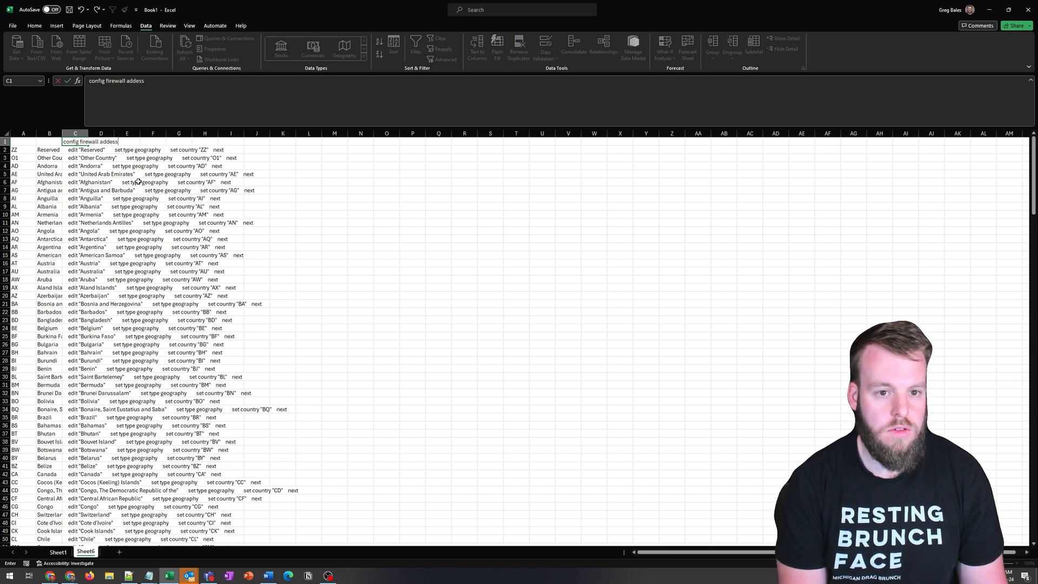
key("BackSpace")
key("BackSpace")
key("BackSpace")
type("ress")
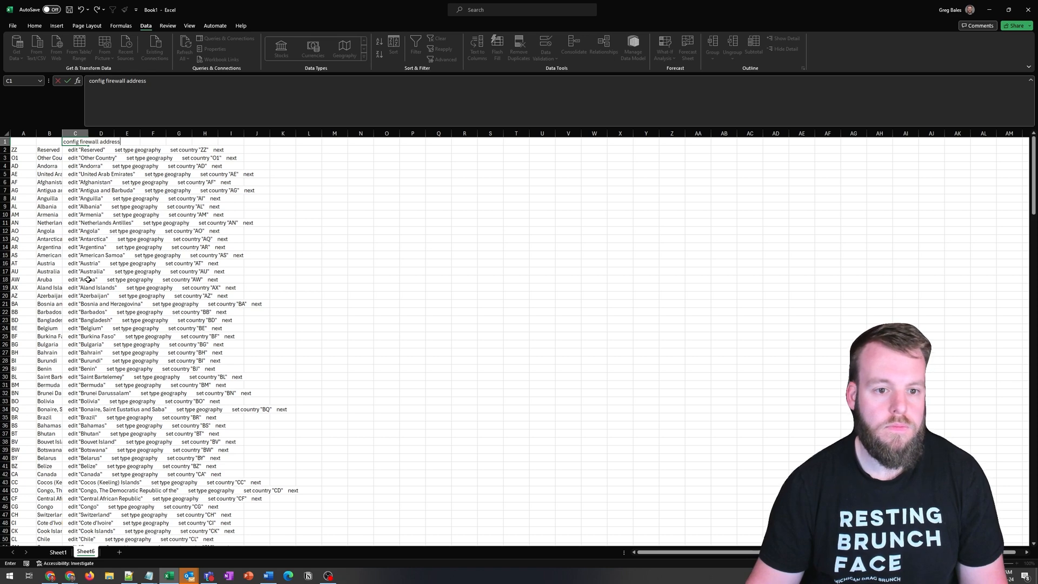
key("Return")
Step: Add end in C255, copy the whole script C1:C255, and bring up Notepad
key("ctrl+Down")
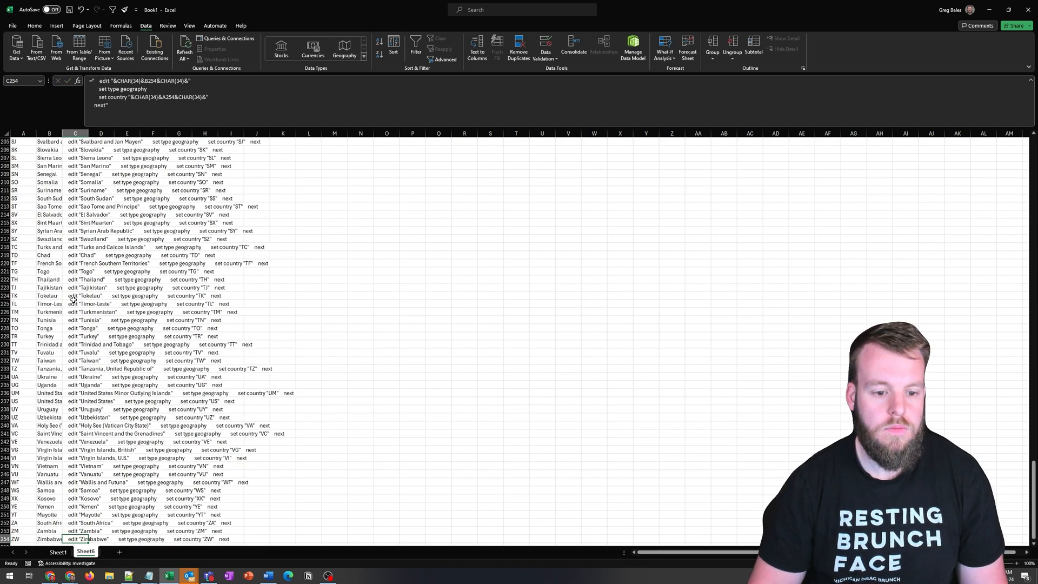
key("Down")
type("end")
key("ctrl+Return")
key("ctrl+shift+Up")
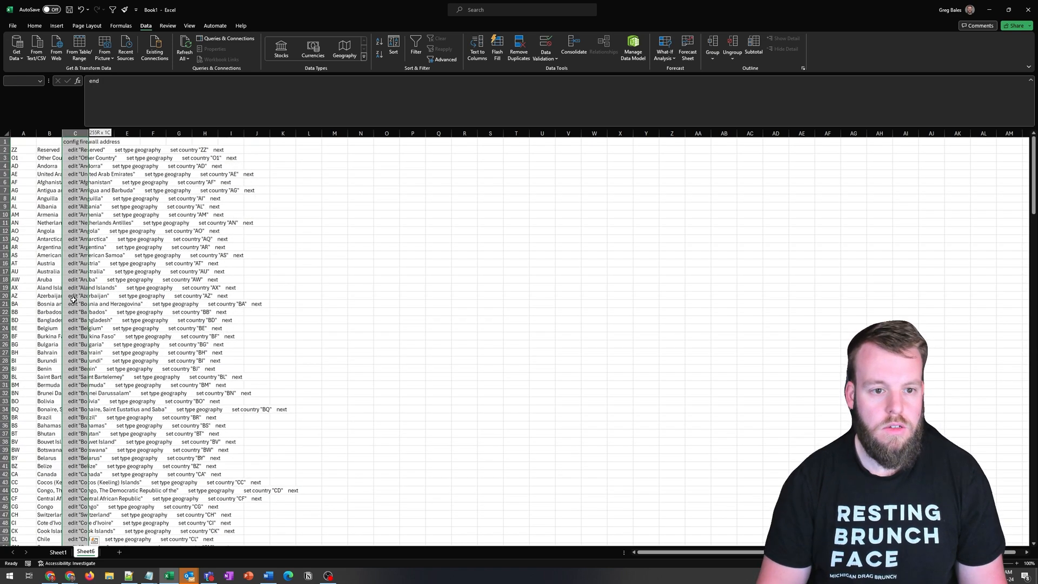
key("ctrl+c")
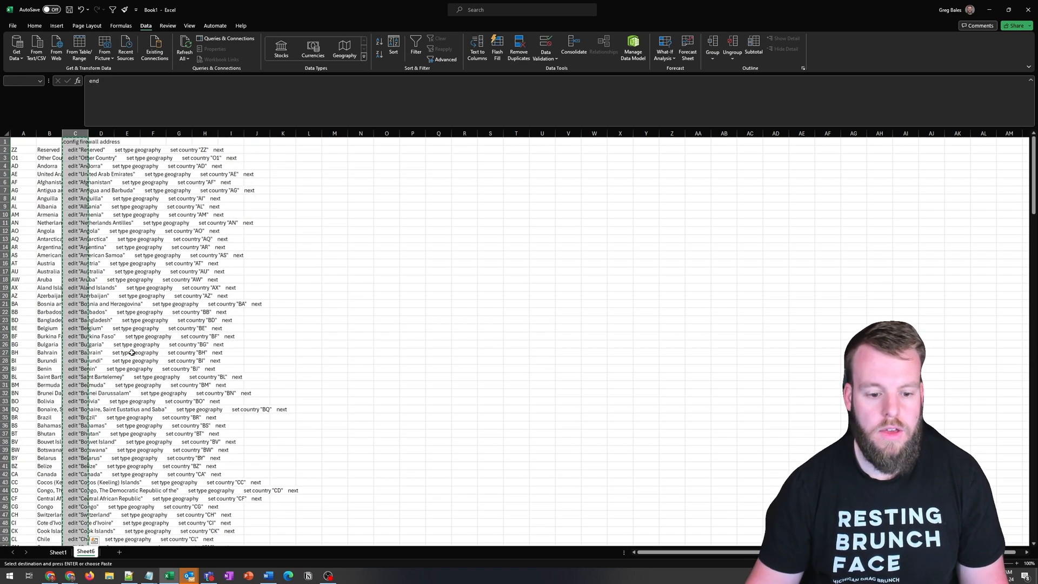
left_click(148, 576)
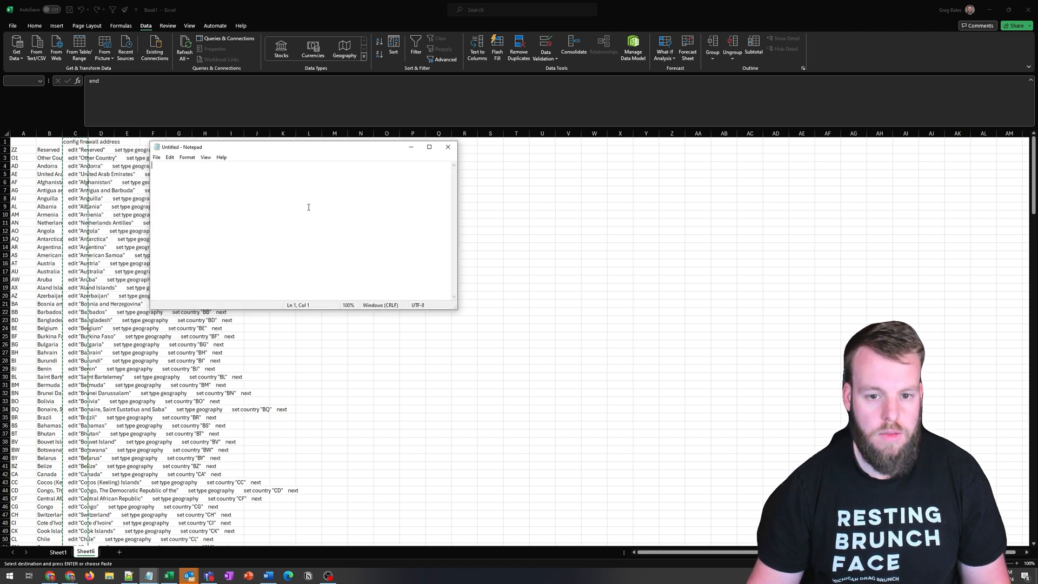
Step: Paste the script into Notepad, round-trip it through Word, and replace it with the clean-quote text
key("ctrl+v")
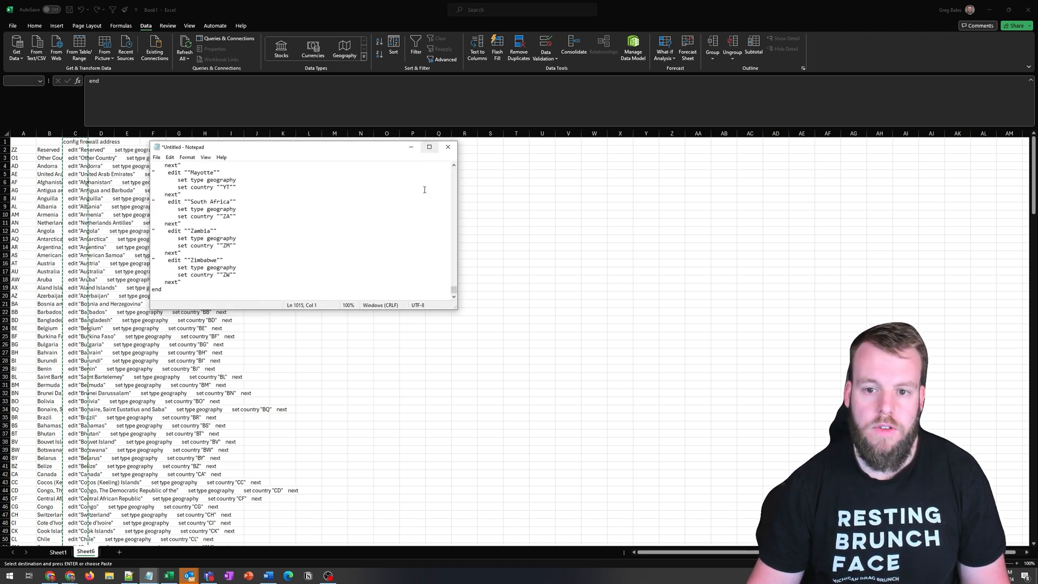
left_click(268, 576)
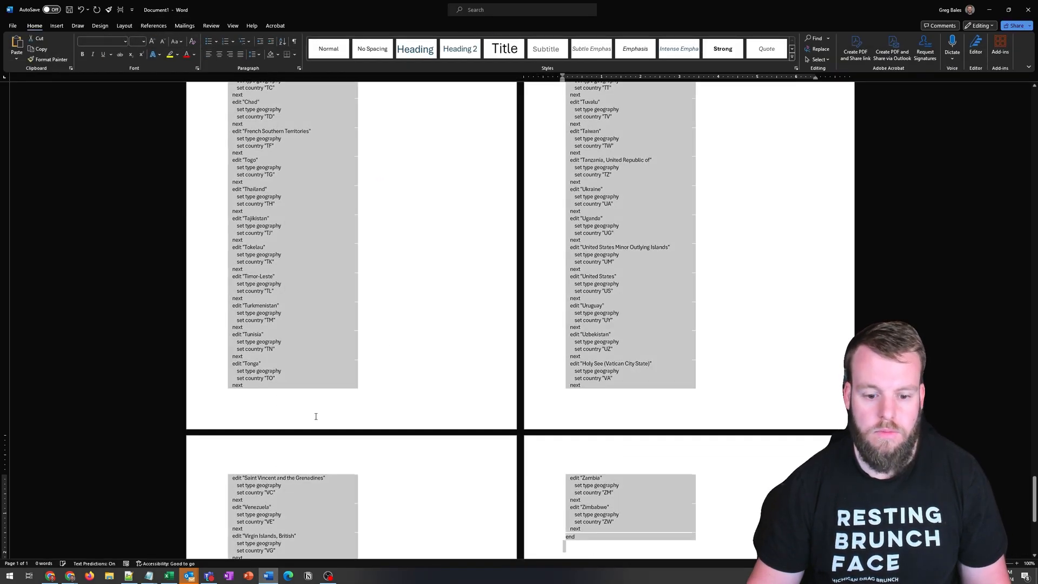
left_click(148, 576)
key("ctrl+a")
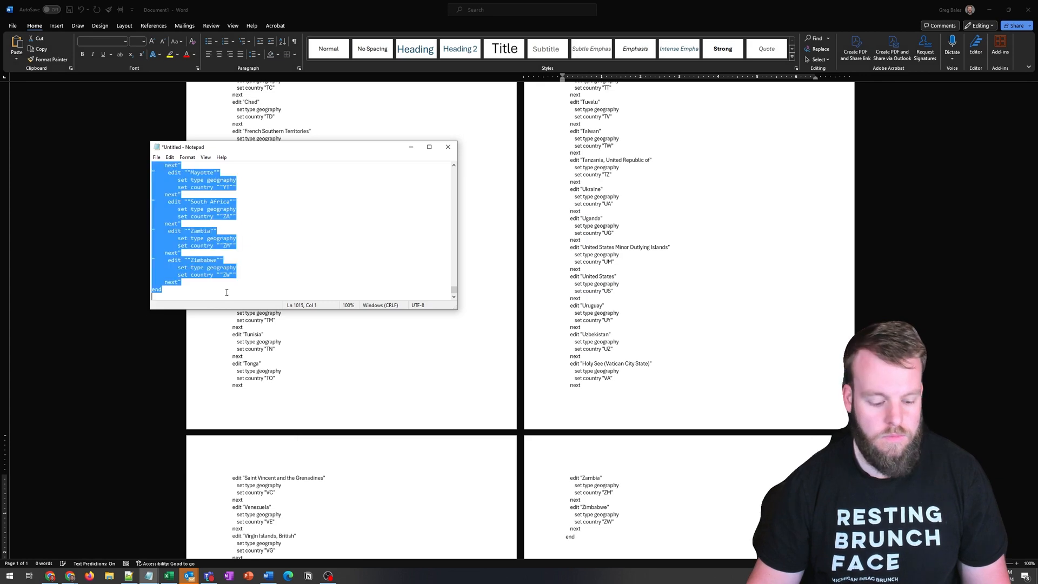
key("ctrl+v")
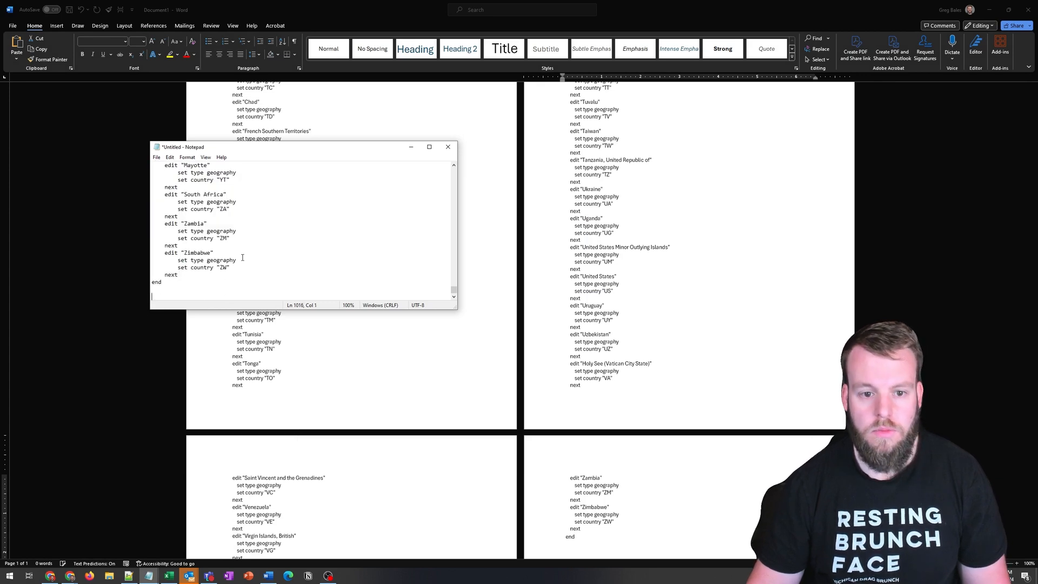
left_click_drag(455, 290, 452, 166)
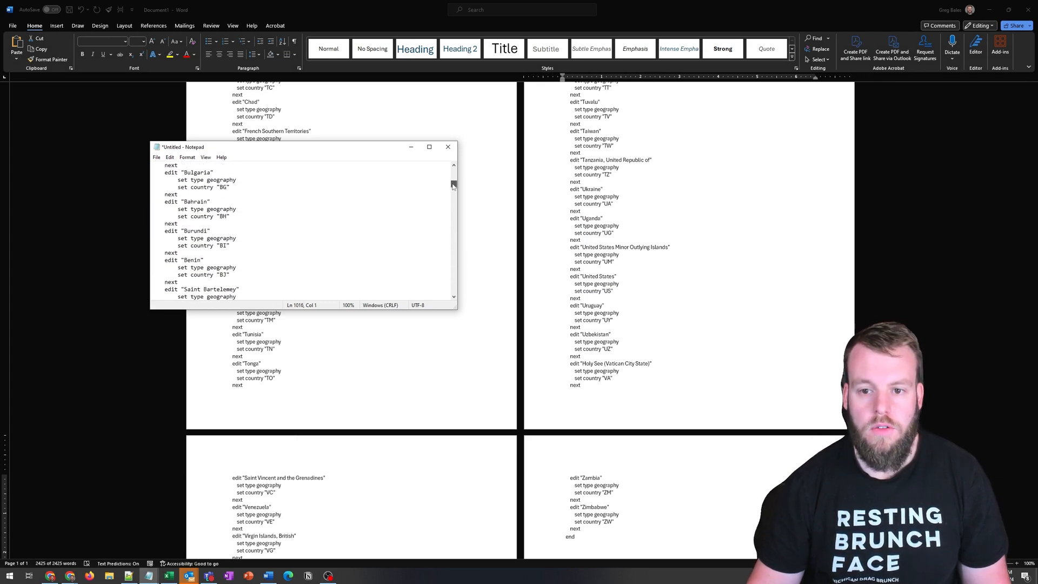